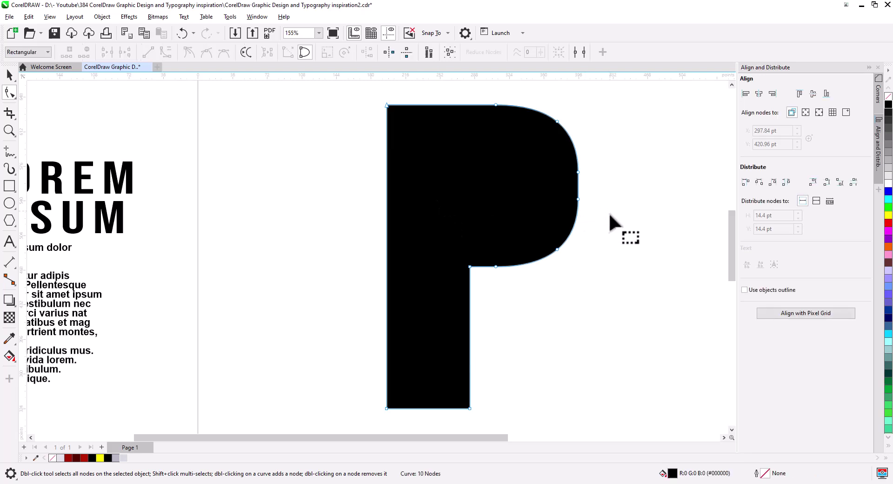
# Delete the four curve nodes on the outer side of the P's bowl to smooth it into one round arc.
pyautogui.moveTo(623, 276); pyautogui.dragTo(538, 119)
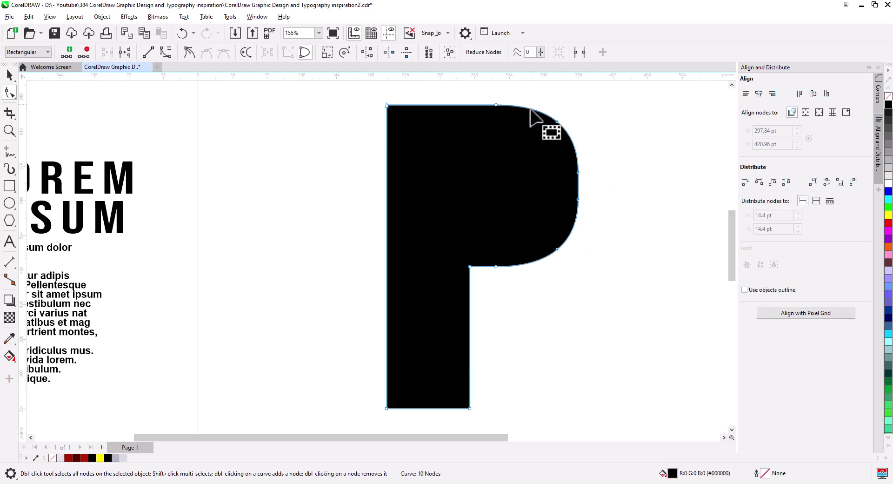
pyautogui.press('Delete')
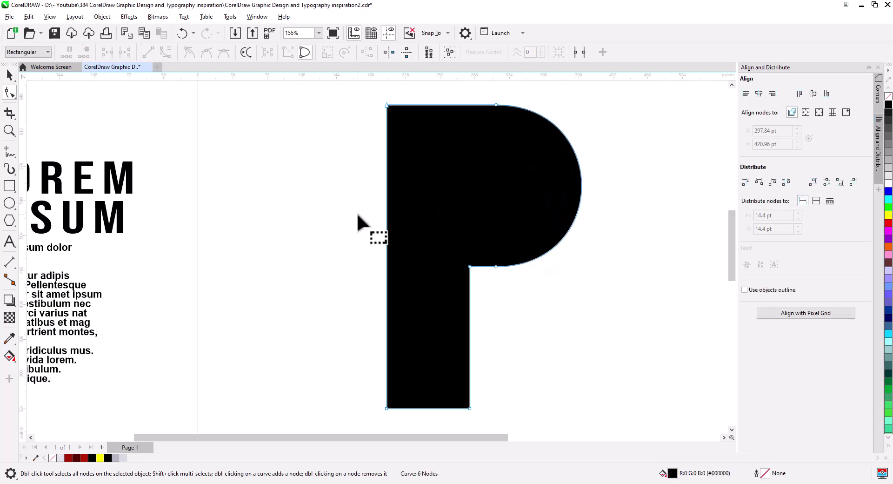
pyautogui.click(9, 76)
pyautogui.click(242, 202)
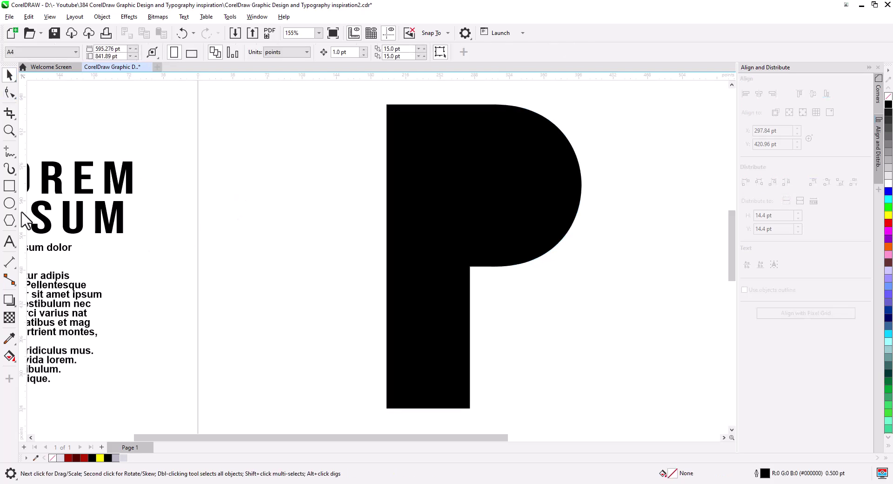
# Draw a rectangle about 87 by 33 pt across the full width of the P's stem and give it a yellow outline.
pyautogui.click(9, 186)
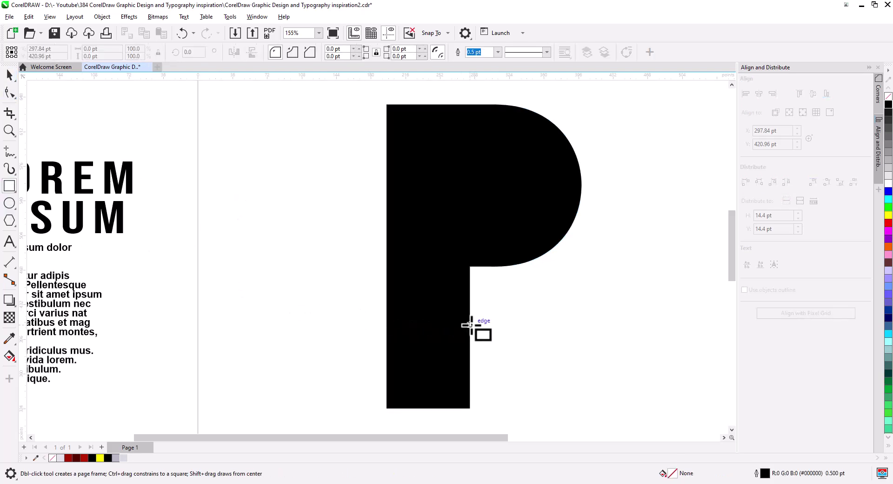
pyautogui.moveTo(469, 324); pyautogui.dragTo(387, 292)
pyautogui.click(9, 76)
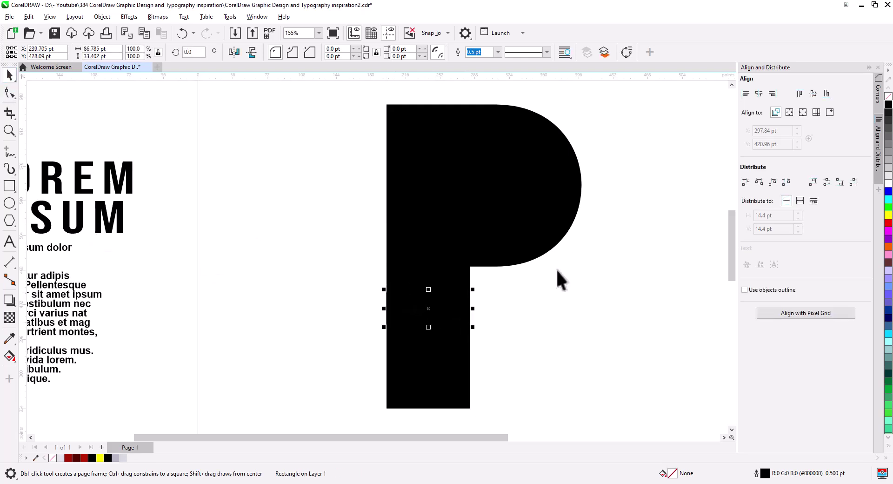
pyautogui.rightClick(888, 215)
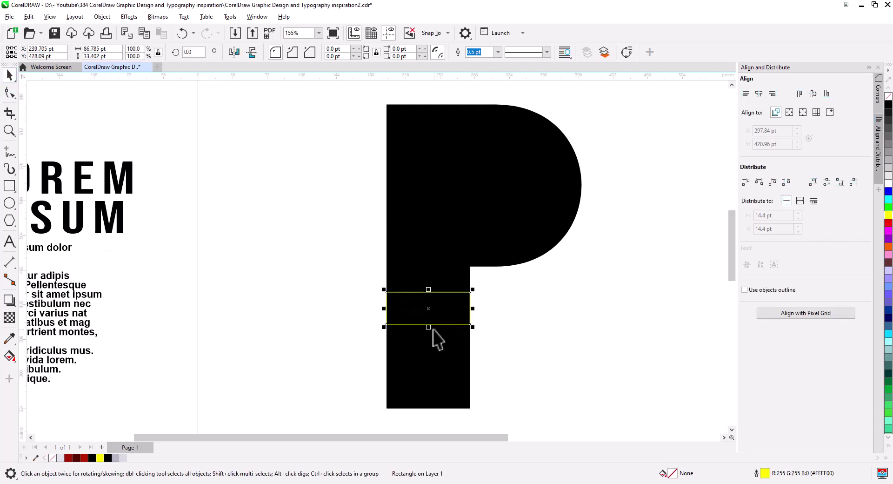
# Stretch the yellow rectangle down to the base of the stem and up past the underside of the bowl.
pyautogui.moveTo(428, 327); pyautogui.dragTo(427, 410)
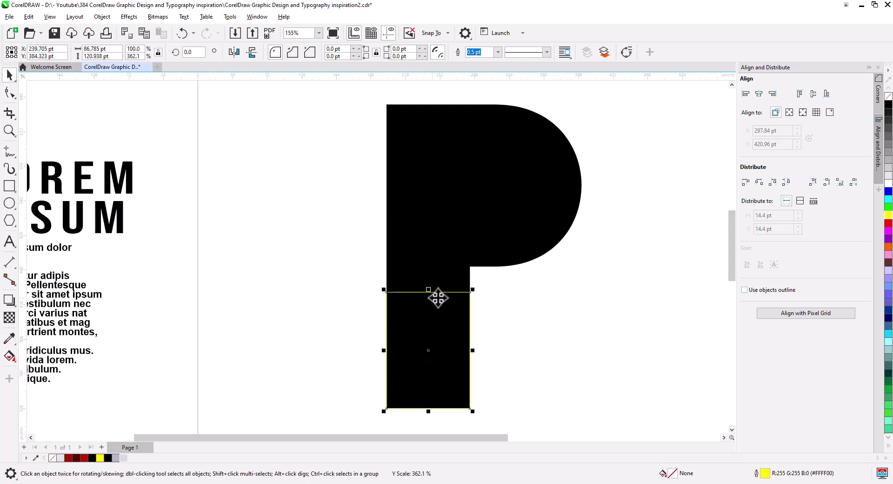
pyautogui.moveTo(431, 289); pyautogui.dragTo(433, 225)
pyautogui.click(480, 301)
# Draw a narrow vertical ellipse about 24 by 70 pt beside the P and give it a yellow outline.
pyautogui.scroll(3, 480, 302)
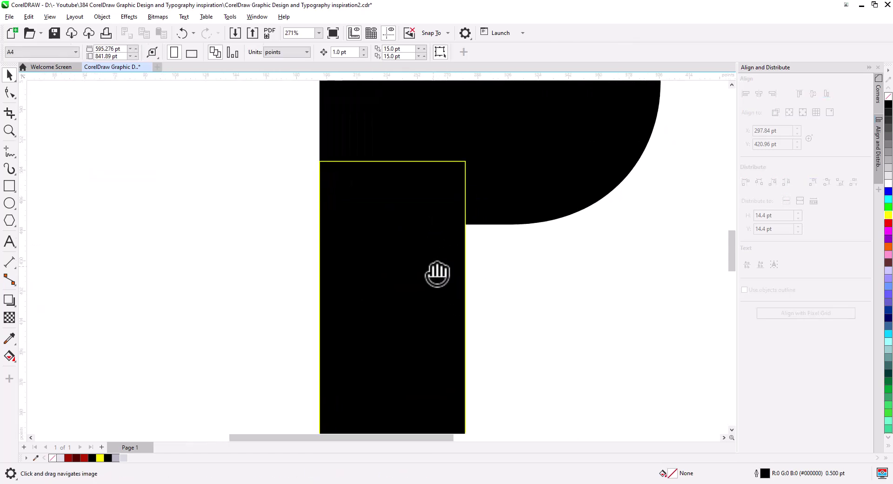
pyautogui.moveTo(437, 274); pyautogui.dragTo(436, 273)
pyautogui.click(9, 204)
pyautogui.moveTo(115, 151); pyautogui.dragTo(155, 270)
pyautogui.click(8, 74)
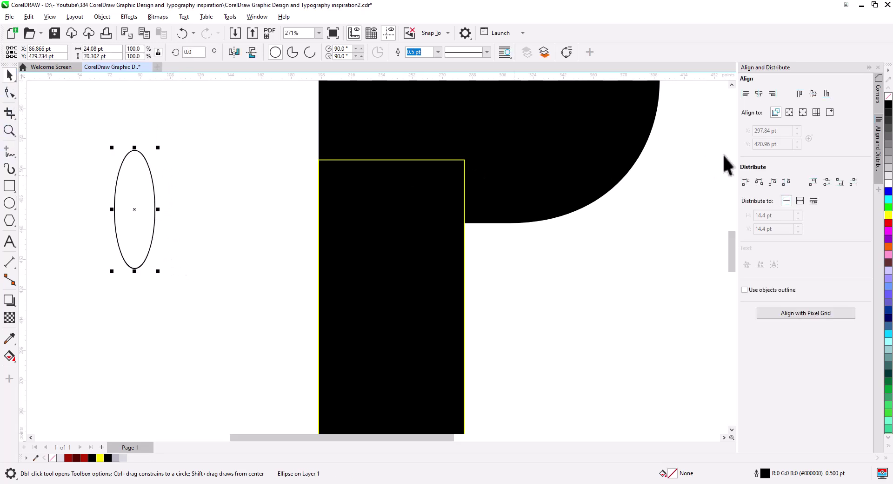
pyautogui.rightClick(888, 215)
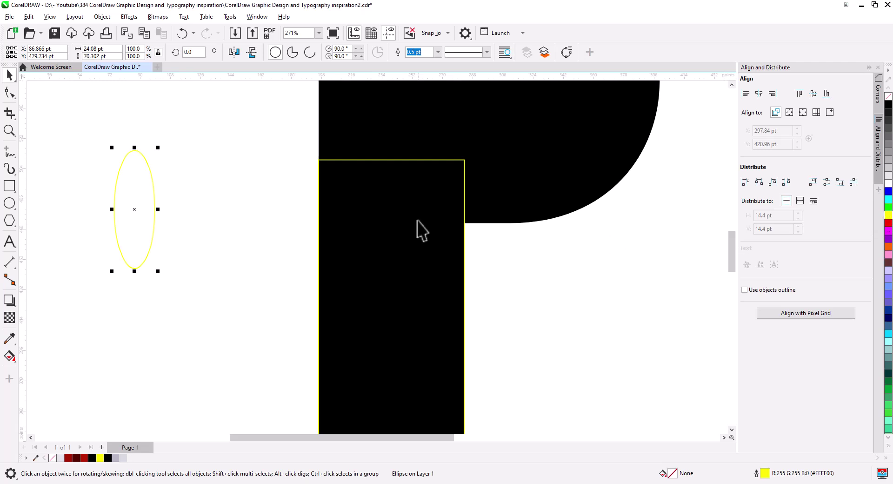
# Move the ellipse horizontally inside the rectangle near its right side and align their top edges.
pyautogui.moveTo(135, 149); pyautogui.dragTo(433, 175)
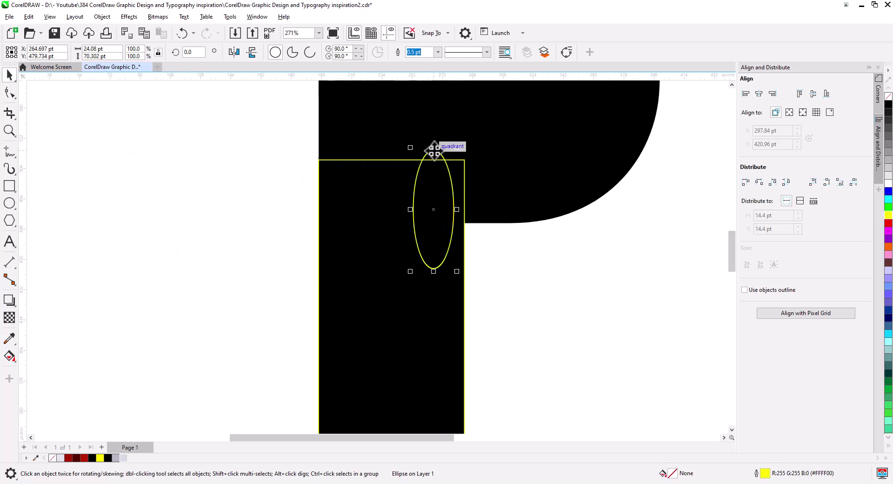
pyautogui.keyDown('shift'); pyautogui.click(456, 173); pyautogui.keyUp('shift')
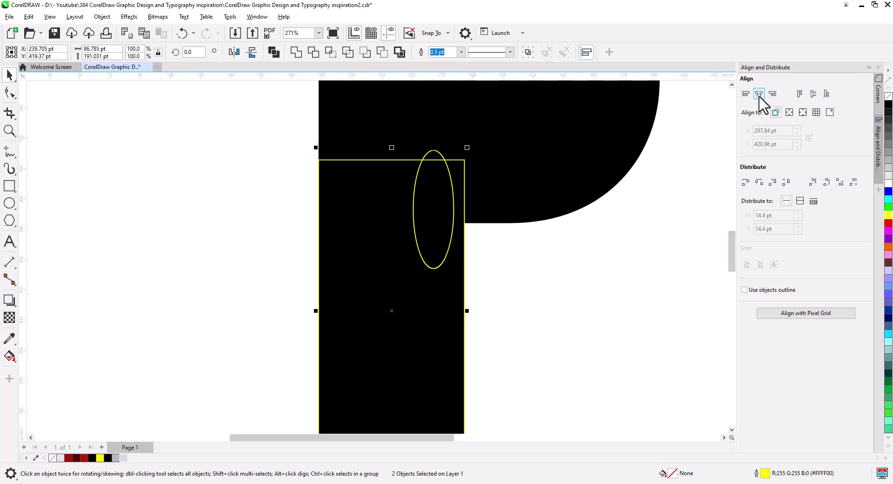
pyautogui.click(799, 93)
pyautogui.click(548, 245)
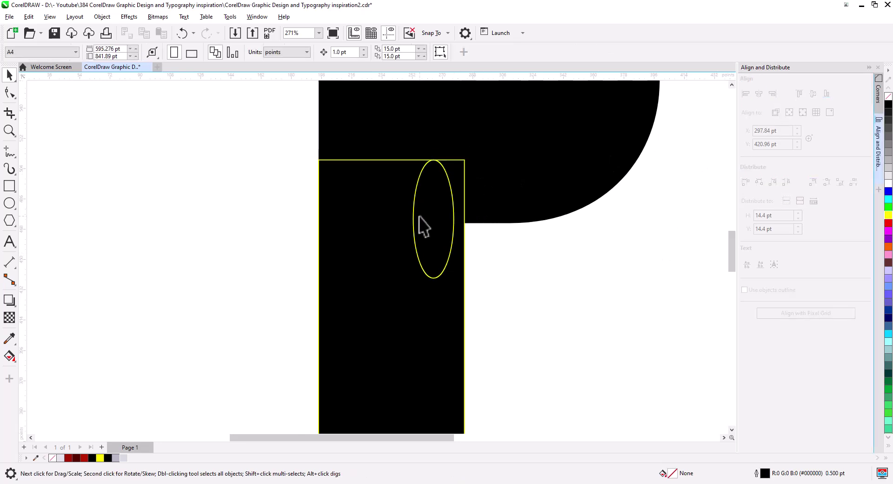
# Move the ellipse flush with the rectangle's right edge and place a red-outlined copy against the outside of its left edge.
pyautogui.click(413, 218)
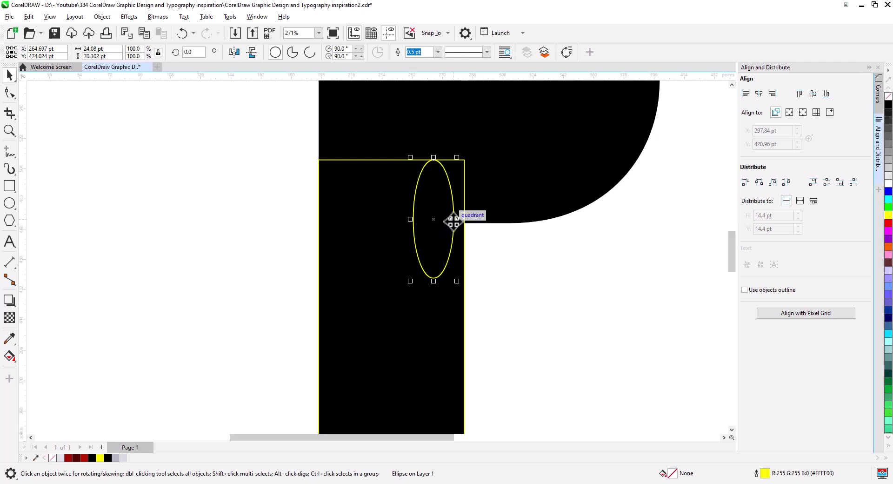
pyautogui.moveTo(453, 221); pyautogui.dragTo(325, 219)
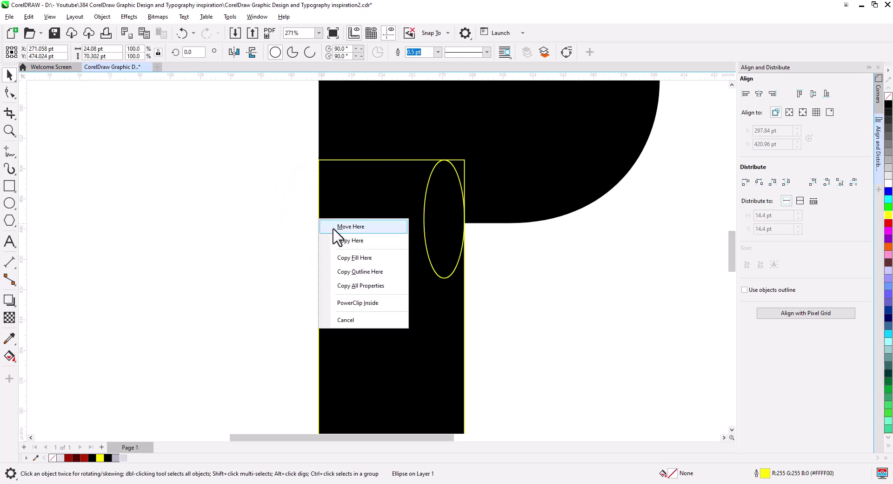
pyautogui.click(352, 241)
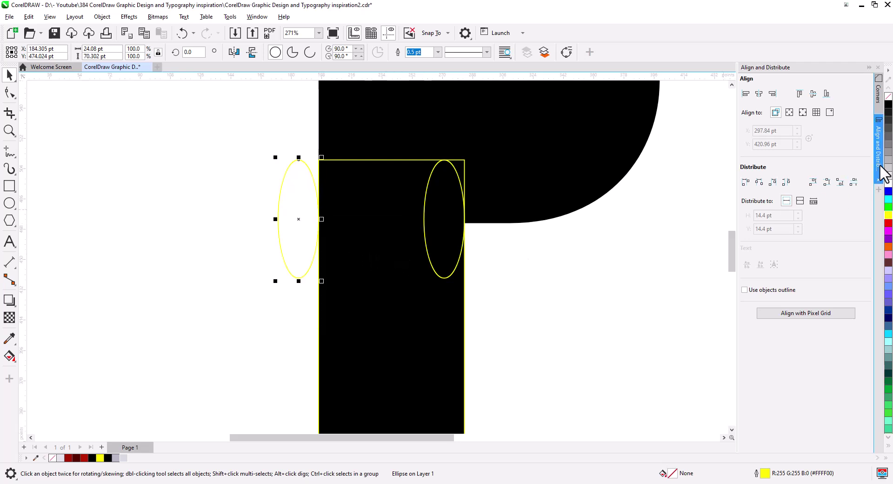
pyautogui.rightClick(887, 224)
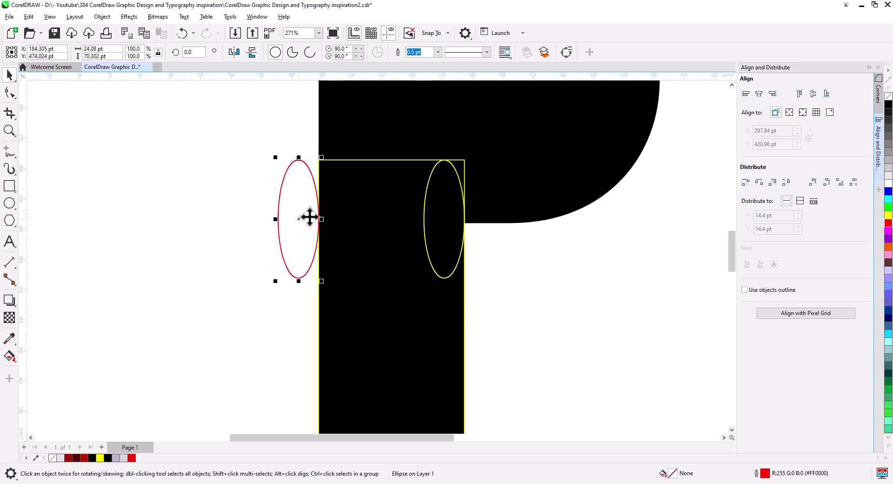
pyautogui.press('Escape')
# Duplicate the yellow ellipse in place and widen the duplicate from its centre to about 35 pt.
pyautogui.scroll(1, 436, 253)
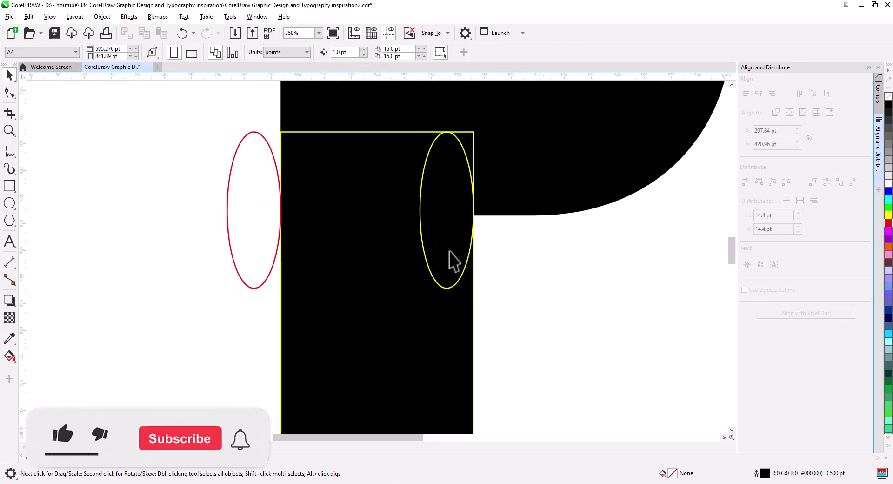
pyautogui.scroll(1, 442, 255)
pyautogui.moveTo(450, 255); pyautogui.dragTo(383, 271)
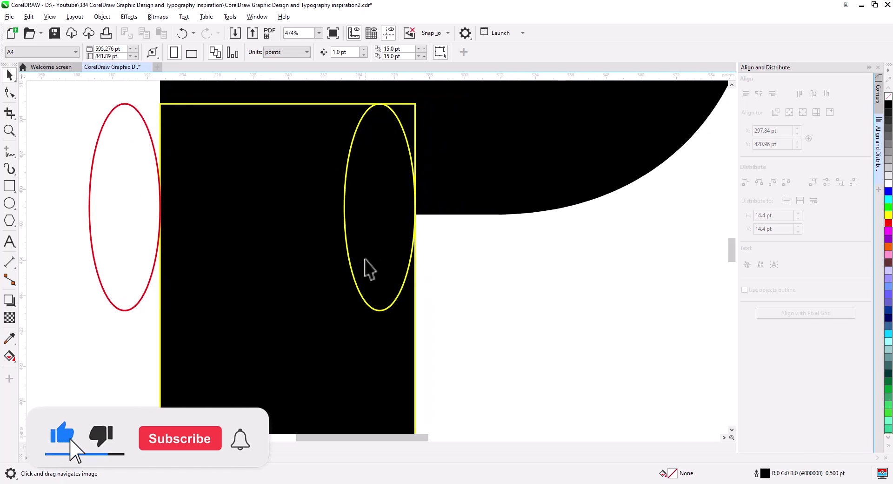
pyautogui.click(346, 242)
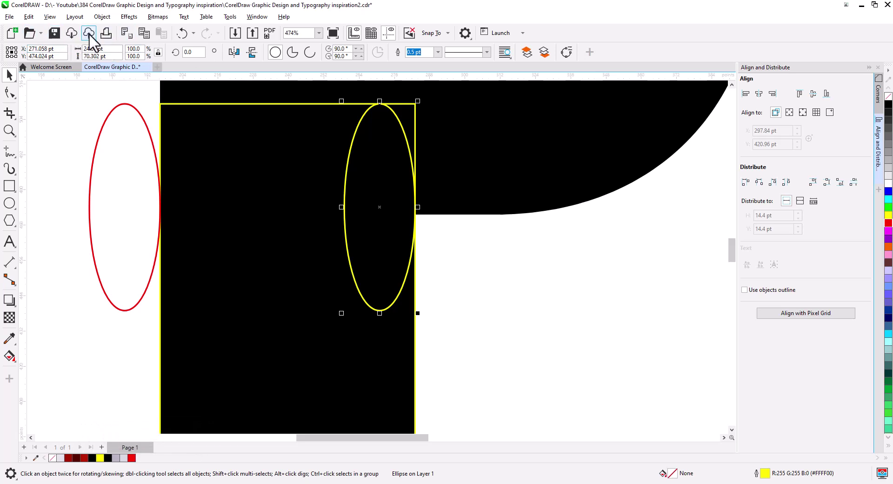
pyautogui.click(126, 33)
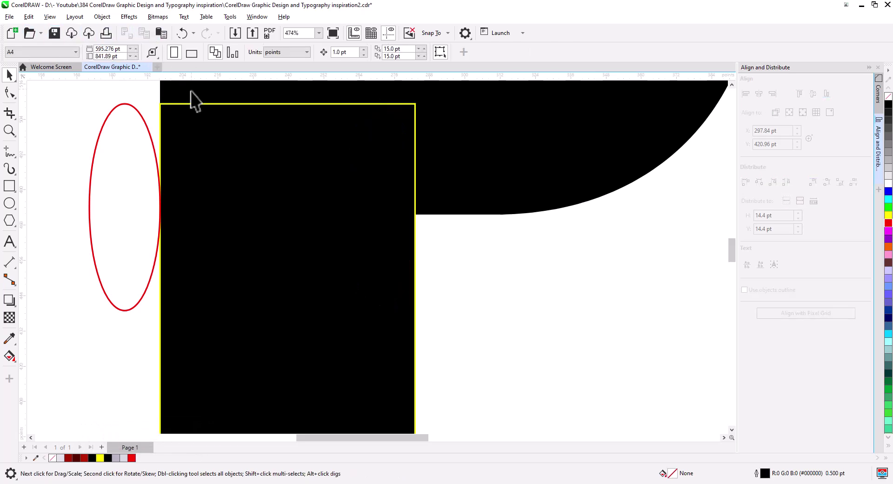
pyautogui.hotkey('ctrl', 'v')
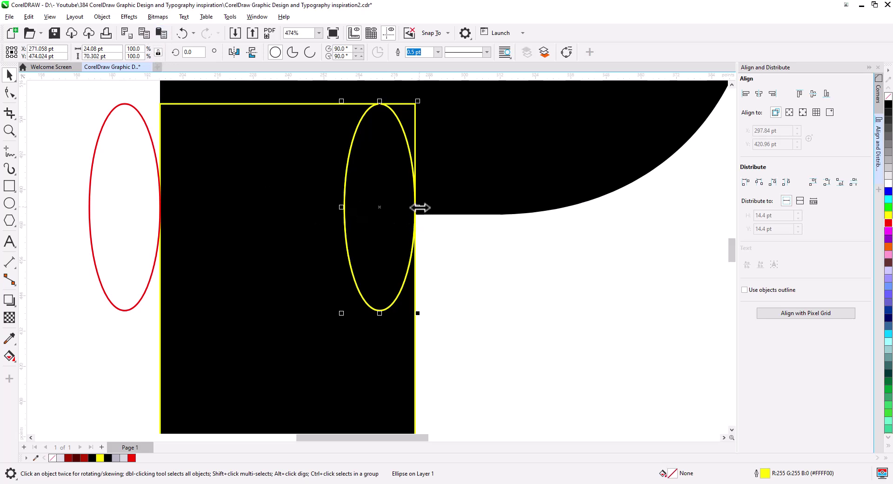
pyautogui.moveTo(420, 207); pyautogui.dragTo(436, 209)
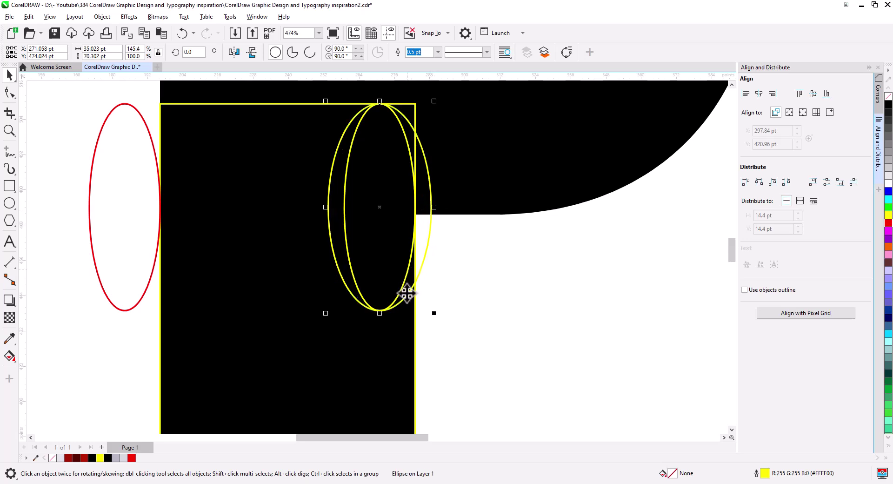
# Reduce the wider ellipse to an open lower-right quarter arc running from about 270 to 0 degrees.
pyautogui.click(10, 92)
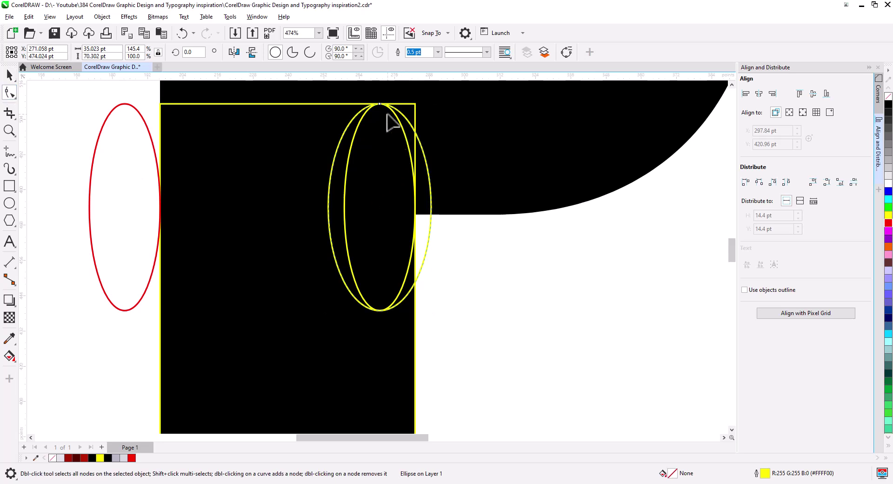
pyautogui.moveTo(380, 104); pyautogui.dragTo(426, 205)
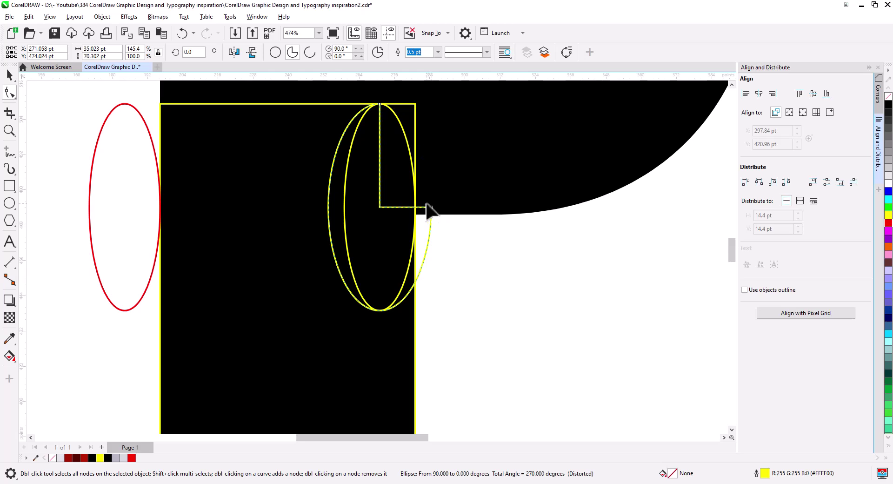
pyautogui.moveTo(379, 105); pyautogui.dragTo(380, 313)
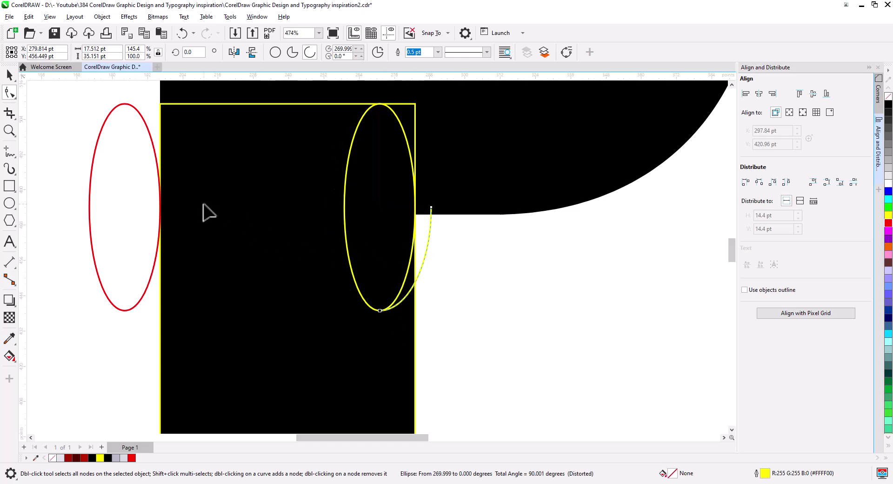
# Draw a yellow horizontal 2-point line about 29.6 pt long from the quarter arc's upper end to the narrow ellipse's left side.
pyautogui.click(7, 153)
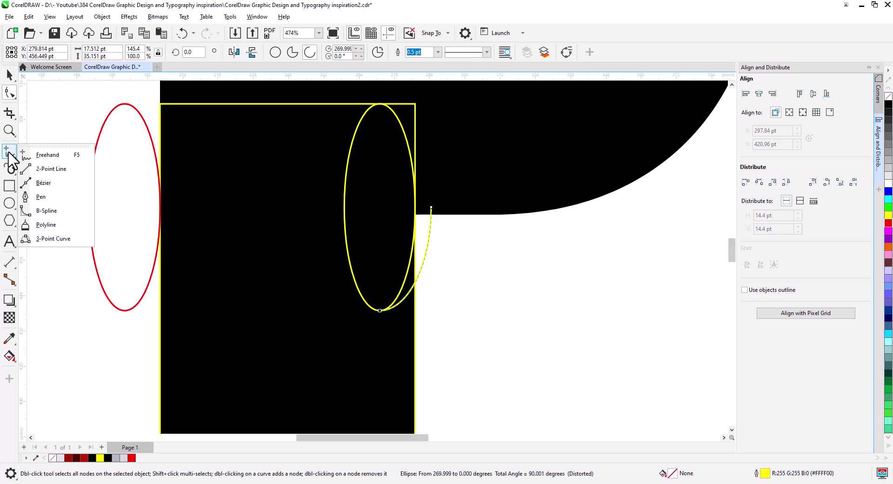
pyautogui.click(48, 169)
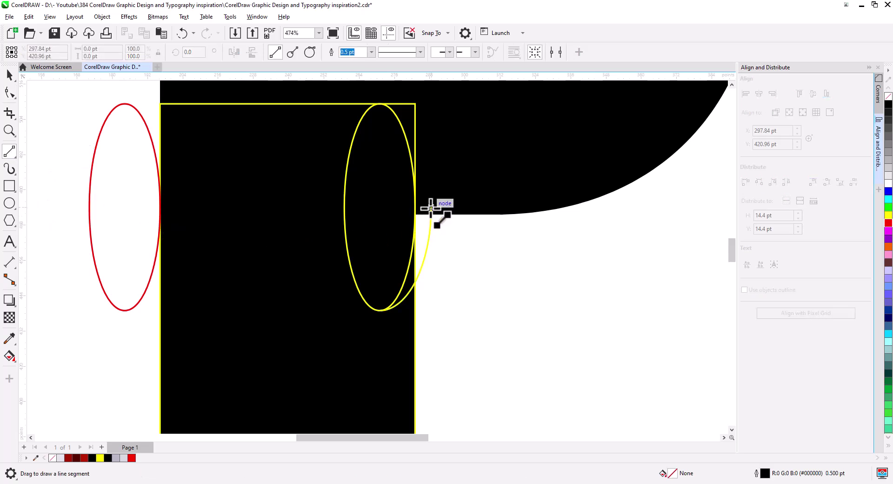
pyautogui.moveTo(431, 207); pyautogui.dragTo(343, 206)
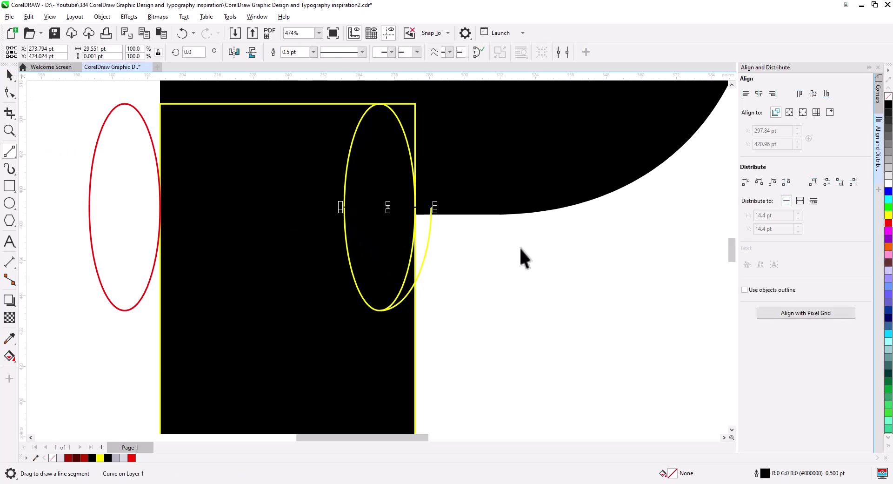
pyautogui.press('space')
pyautogui.rightClick(888, 215)
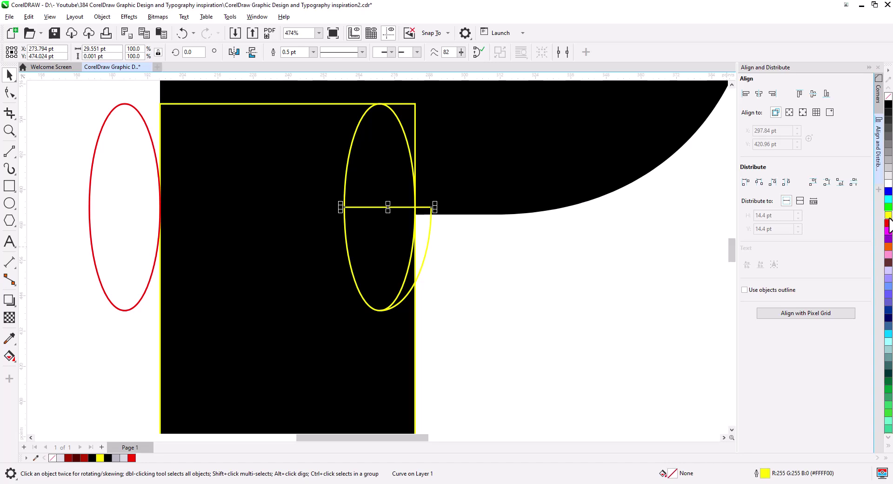
pyautogui.click(470, 288)
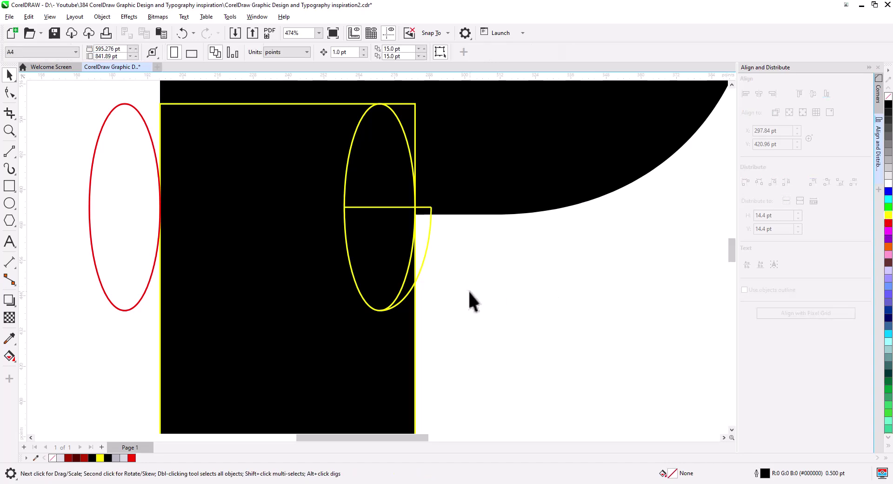
# Turn the narrow yellow ellipse into an open arc from 0 to about 272.6 degrees, removing its lower-right quarter.
pyautogui.click(409, 289)
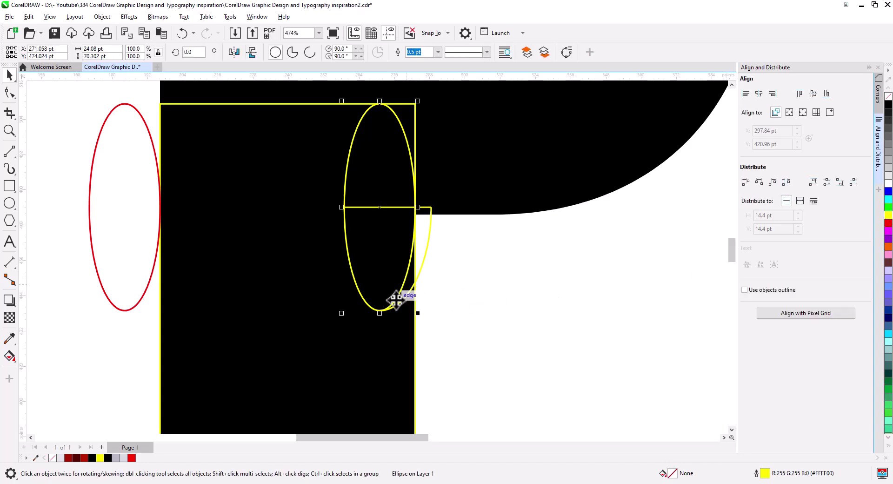
pyautogui.click(8, 94)
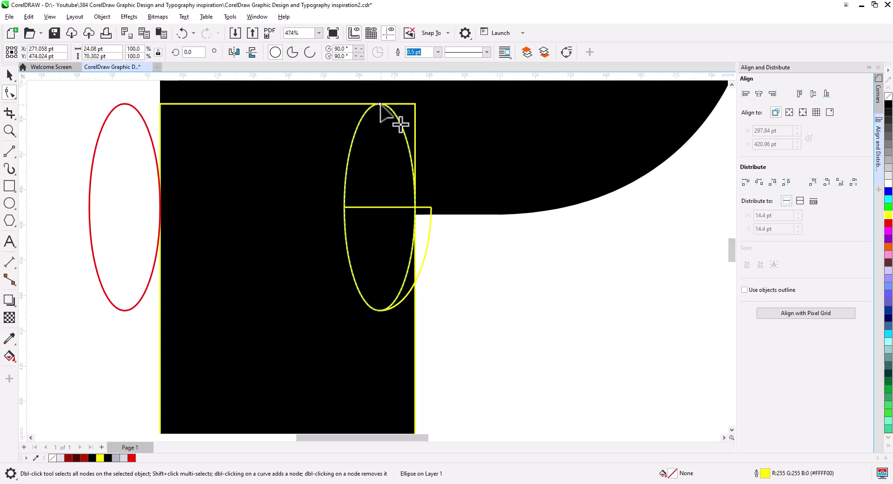
pyautogui.moveTo(380, 104); pyautogui.dragTo(387, 323)
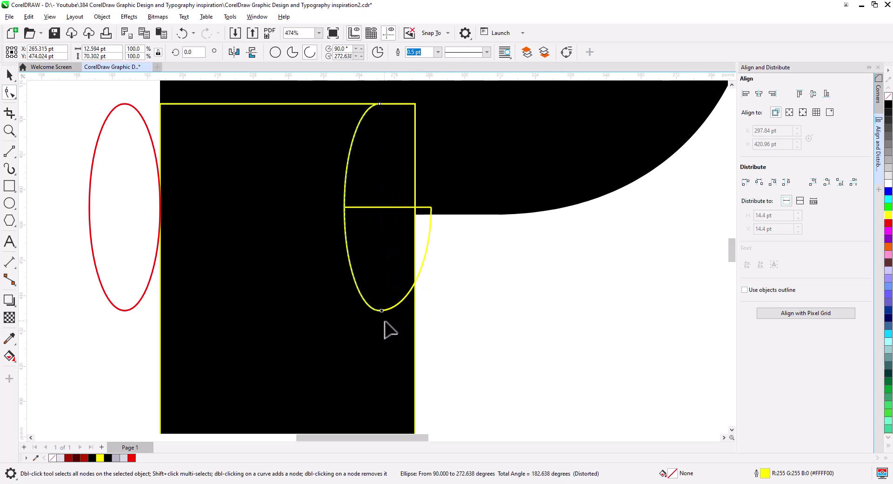
pyautogui.moveTo(379, 103); pyautogui.dragTo(420, 209)
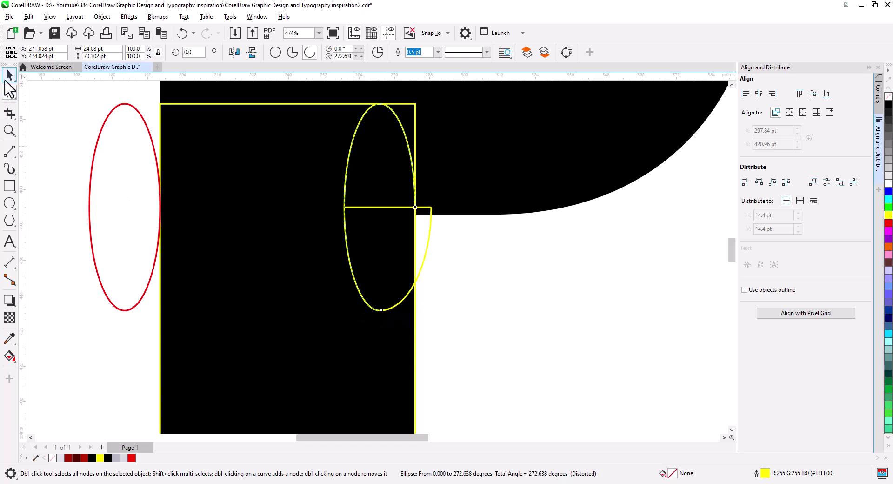
# Copy the short yellow line below the ellipses, stretch it to about 110.8 pt and align it to the red ellipse's bottom edge.
pyautogui.click(436, 272)
pyautogui.moveTo(408, 303); pyautogui.dragTo(508, 295)
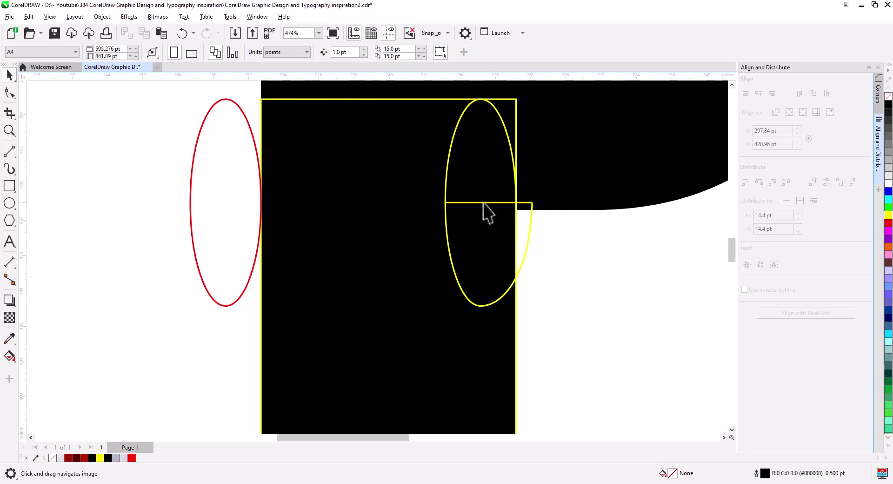
pyautogui.moveTo(484, 203); pyautogui.dragTo(154, 316)
pyautogui.click(471, 335)
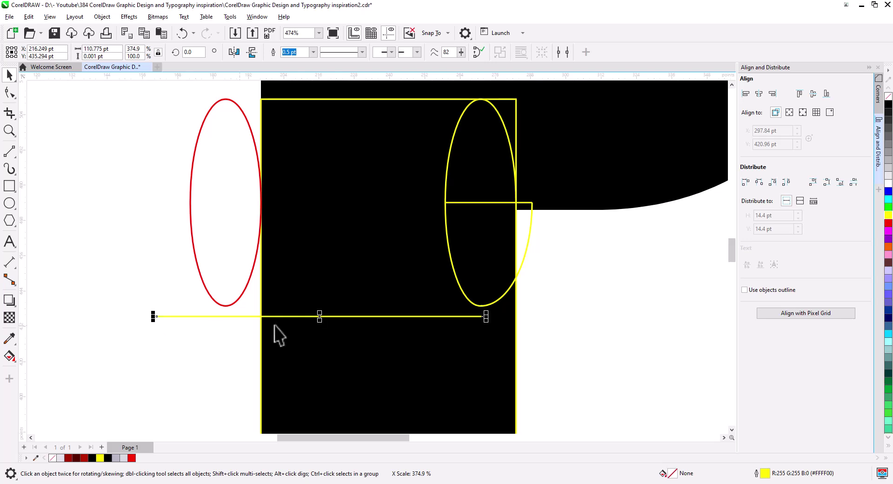
pyautogui.keyDown('shift'); pyautogui.click(233, 276); pyautogui.keyUp('shift')
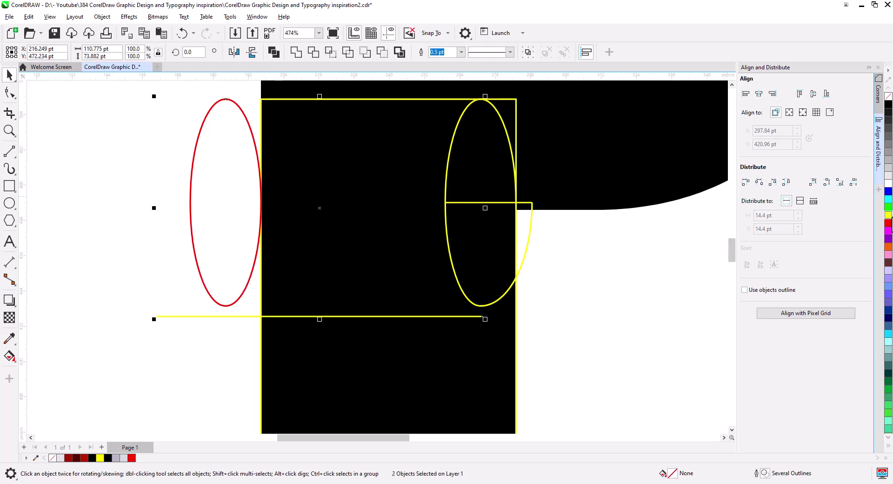
pyautogui.click(827, 95)
pyautogui.click(576, 283)
# Shift the long yellow line right to X 223.83 pt and align a duplicate of it to the red ellipse's top edge.
pyautogui.click(458, 306)
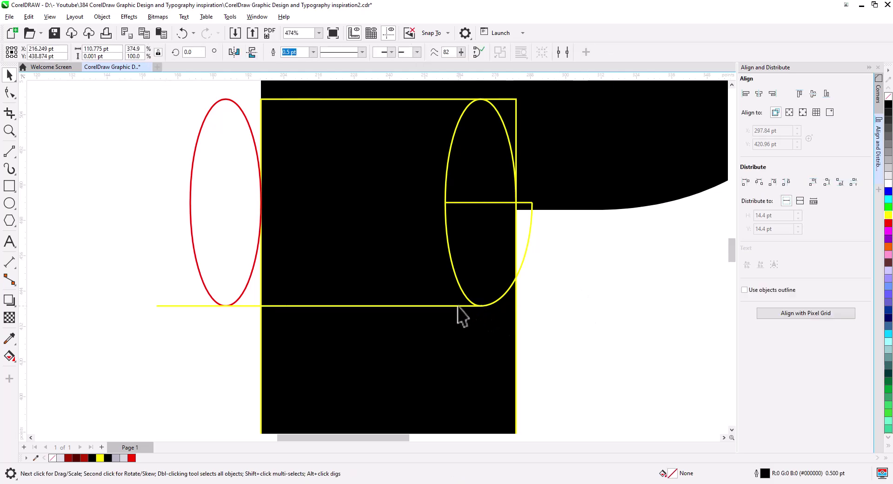
pyautogui.moveTo(395, 306); pyautogui.dragTo(395, 226)
pyautogui.click(405, 245)
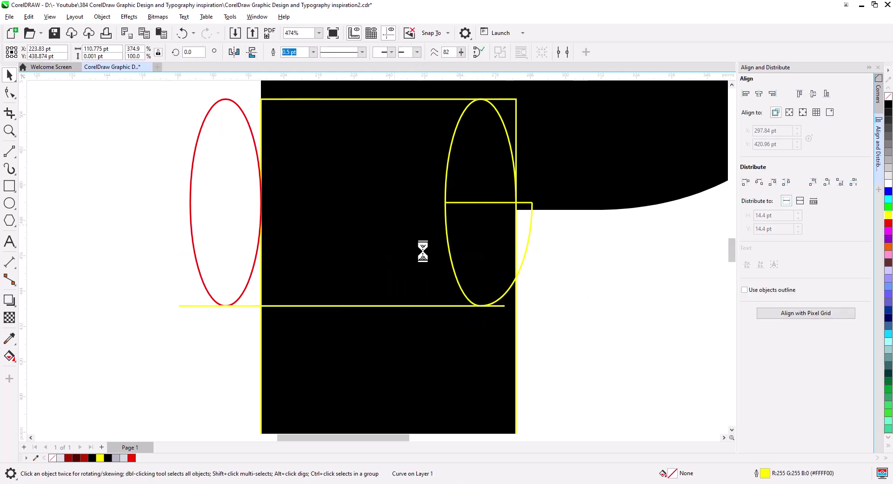
pyautogui.keyDown('shift'); pyautogui.click(247, 131); pyautogui.keyUp('shift')
pyautogui.click(800, 94)
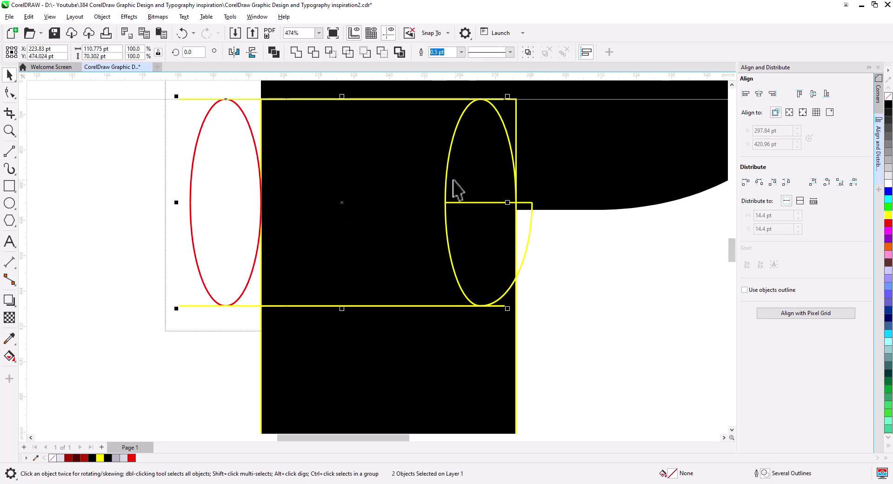
pyautogui.click(180, 208)
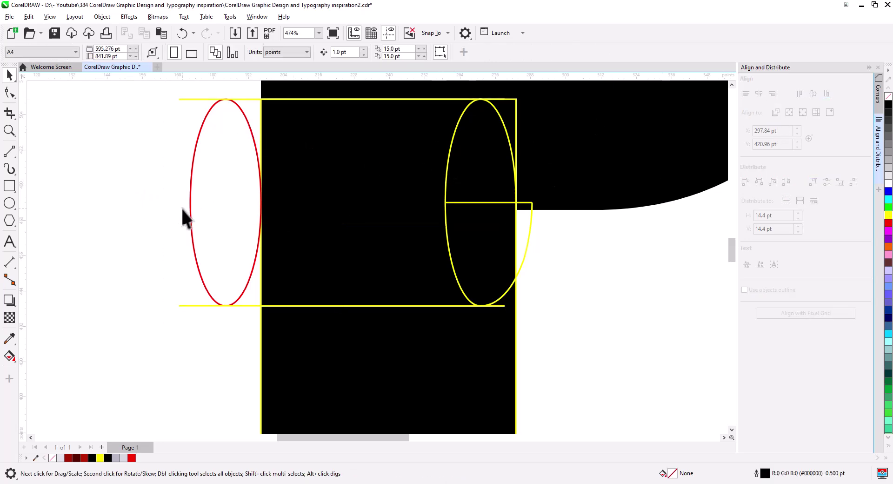
# Turn the red ellipse into an open arc from about 73 to 333 degrees, removing part of its right side.
pyautogui.click(207, 222)
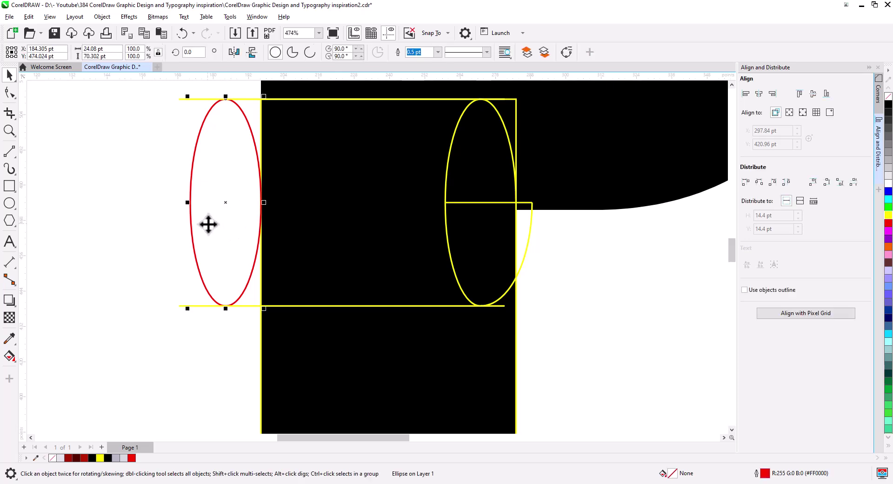
pyautogui.click(9, 93)
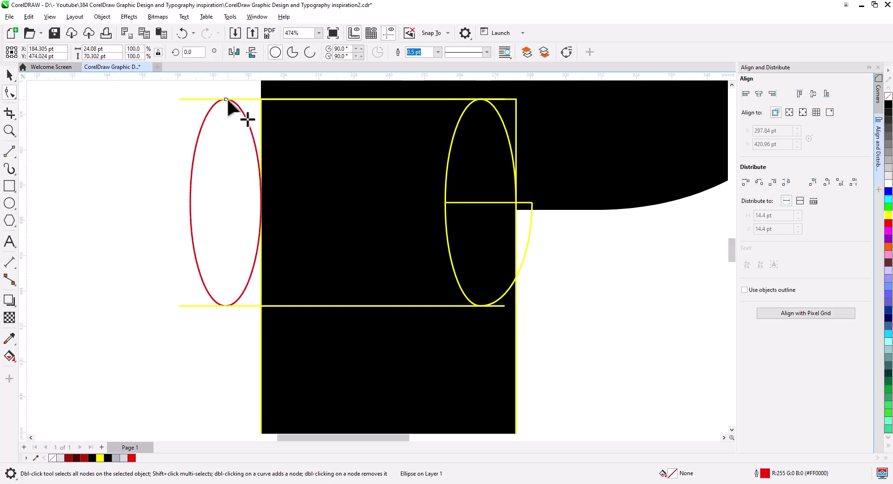
pyautogui.moveTo(247, 234); pyautogui.dragTo(246, 234)
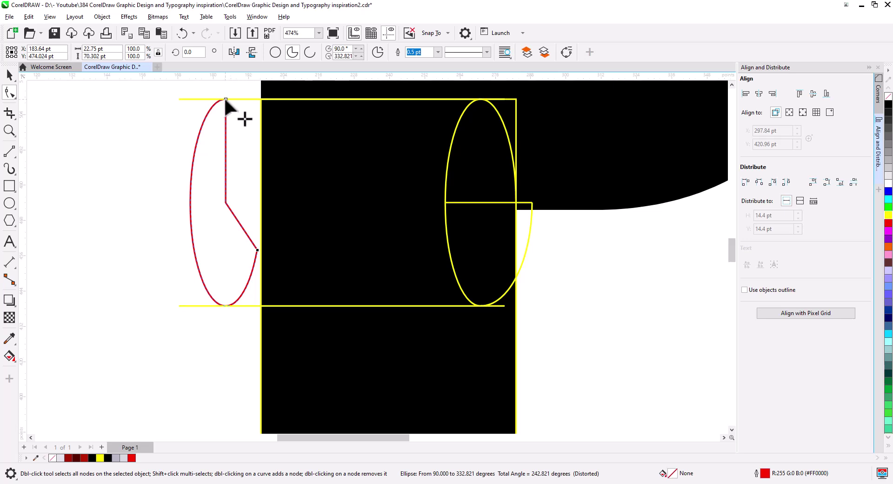
pyautogui.moveTo(224, 97); pyautogui.dragTo(239, 135)
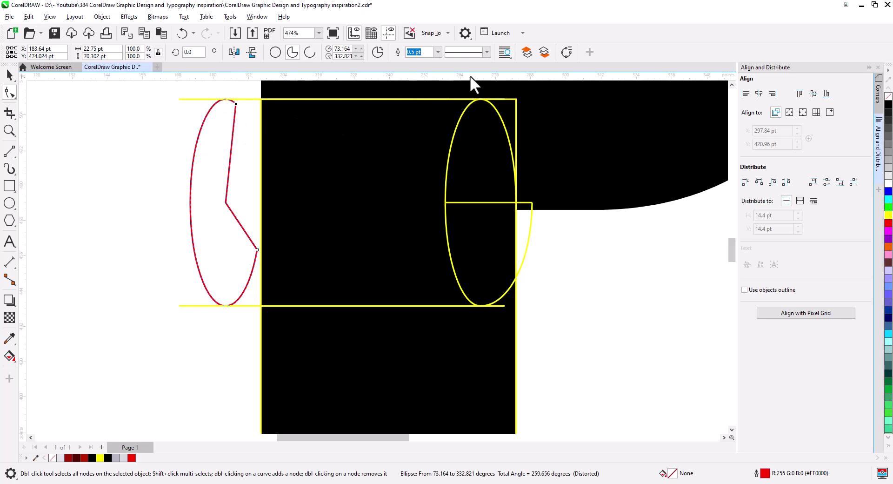
pyautogui.click(310, 52)
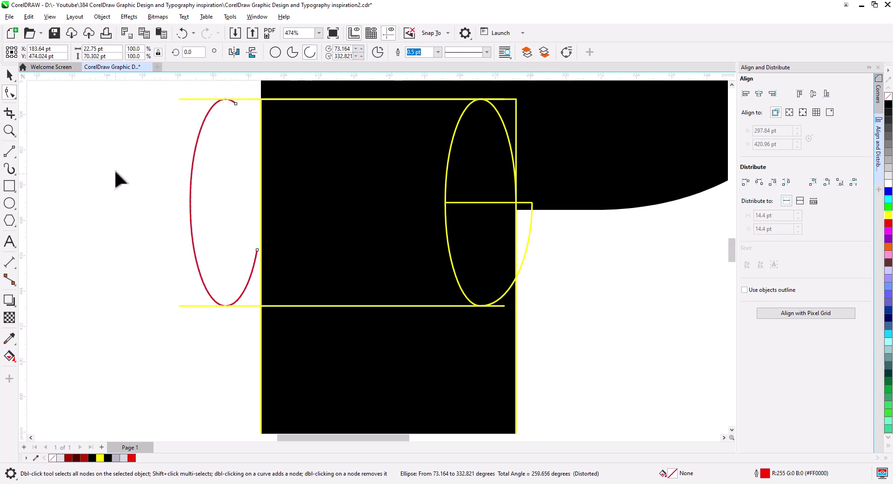
pyautogui.click(12, 76)
# Use Smart Fill to fill the stem band, the rounded left end and the right-end sections between the guides with bright green.
pyautogui.click(14, 358)
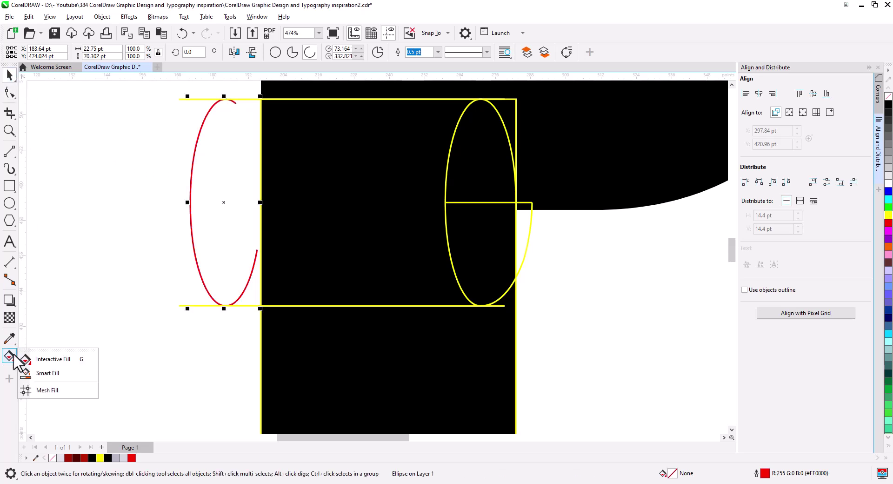
pyautogui.click(44, 371)
pyautogui.click(297, 198)
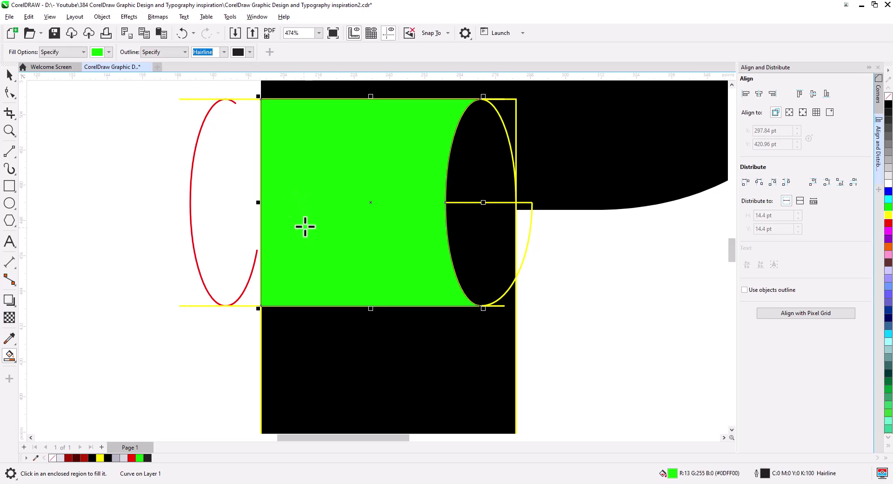
pyautogui.click(238, 184)
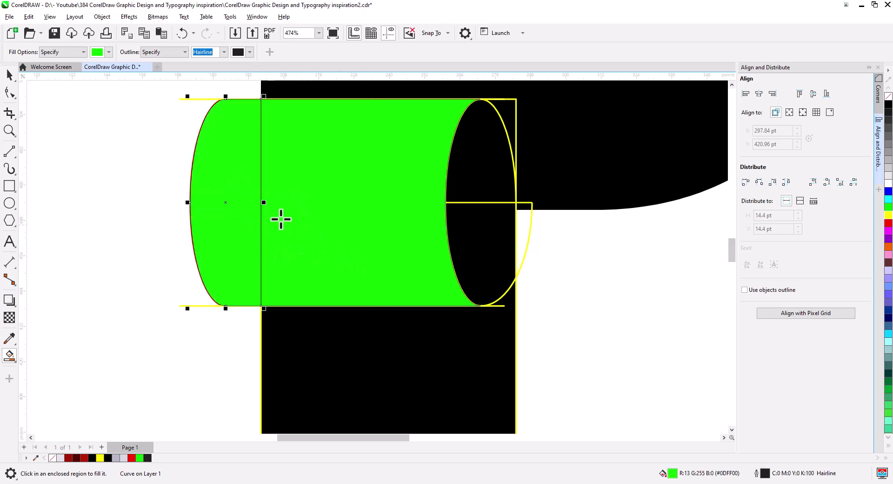
pyautogui.click(483, 178)
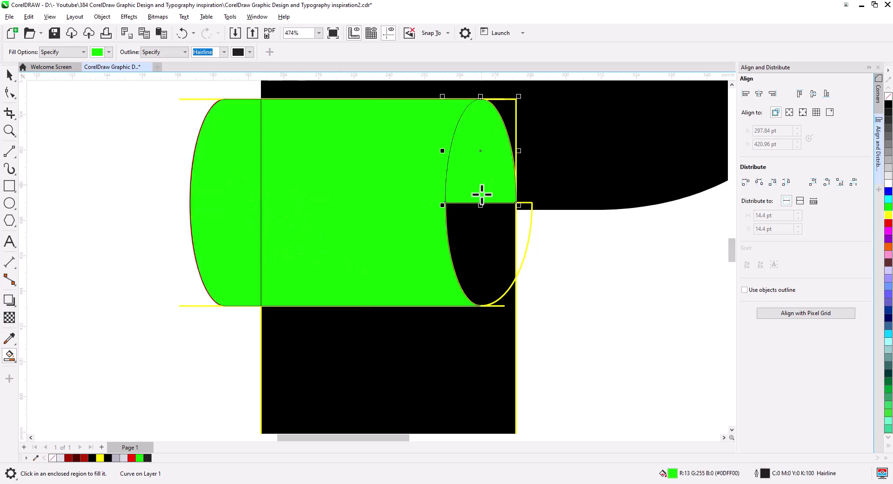
pyautogui.click(479, 248)
pyautogui.click(522, 230)
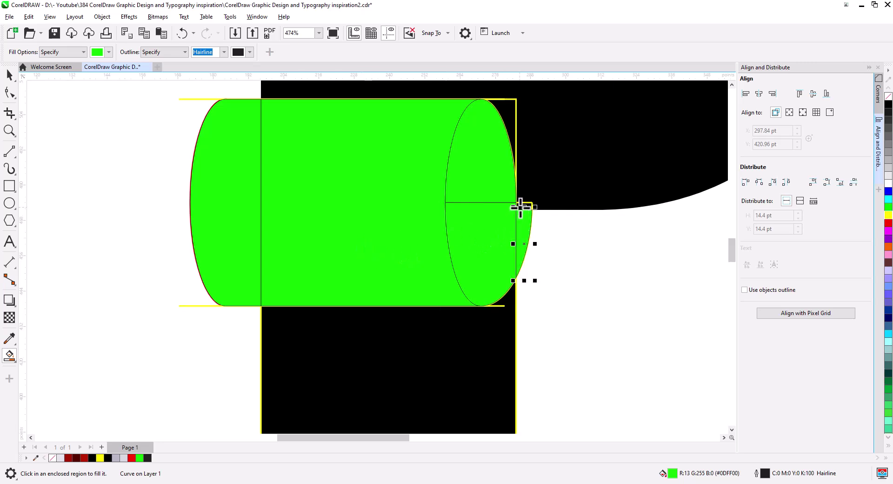
# Weld the three green pieces of the roll's lower-right section into one shape.
pyautogui.press('space')
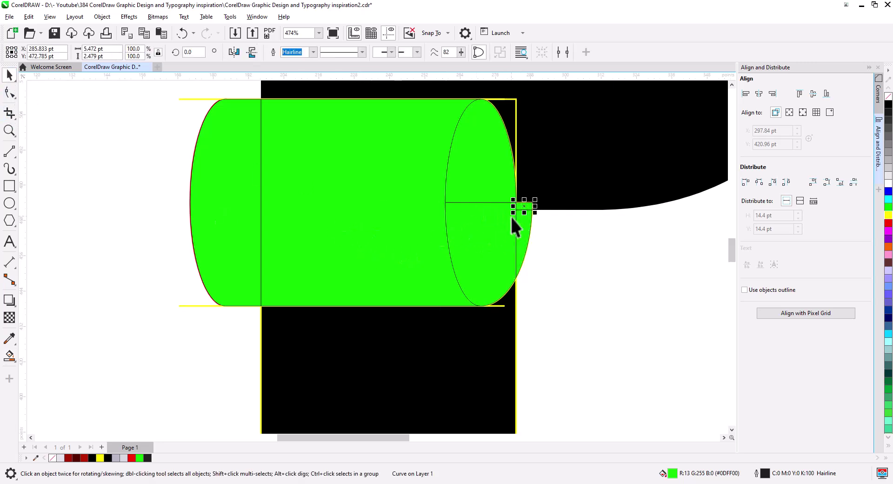
pyautogui.keyDown('shift'); pyautogui.click(525, 228); pyautogui.keyUp('shift')
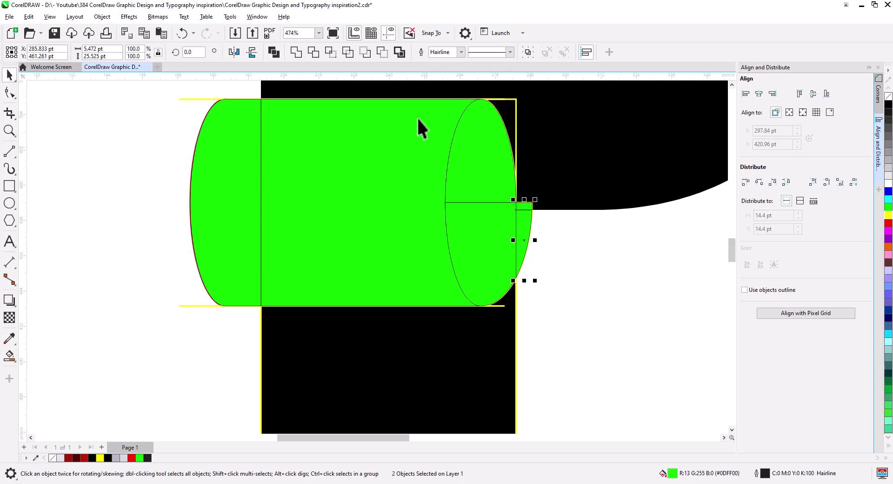
pyautogui.keyDown('shift'); pyautogui.click(489, 229); pyautogui.keyUp('shift')
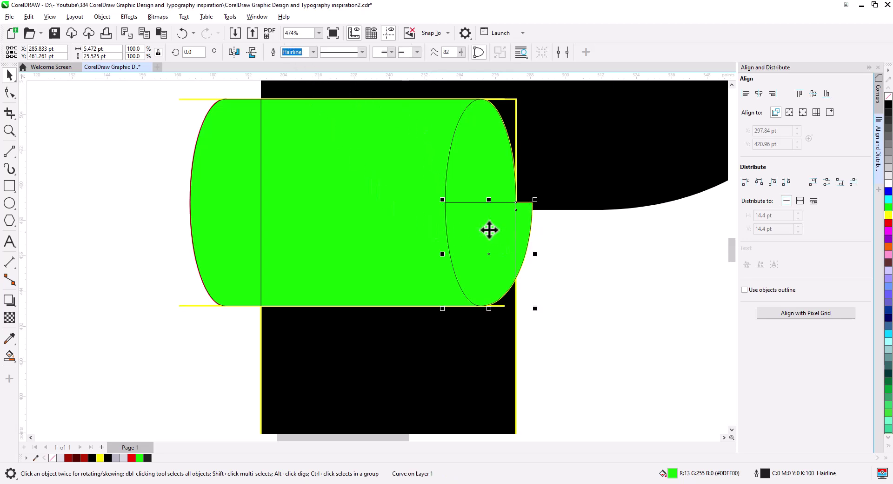
pyautogui.click(300, 54)
pyautogui.click(528, 302)
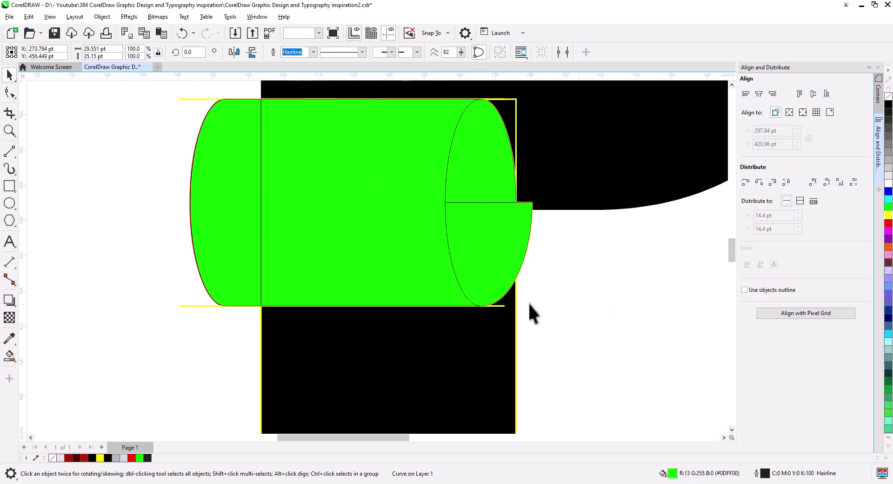
# Weld the green stem band and the rounded left end into one roll body.
pyautogui.click(255, 204)
pyautogui.keyDown('shift'); pyautogui.click(214, 160); pyautogui.keyUp('shift')
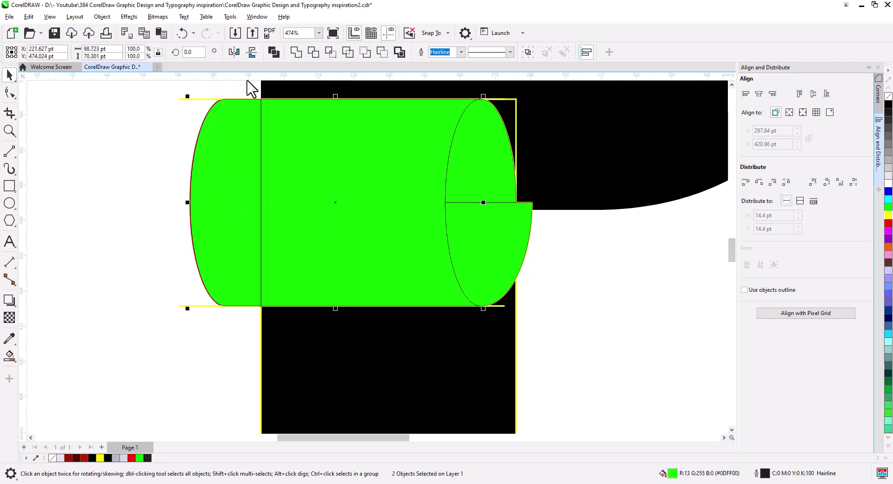
pyautogui.click(296, 52)
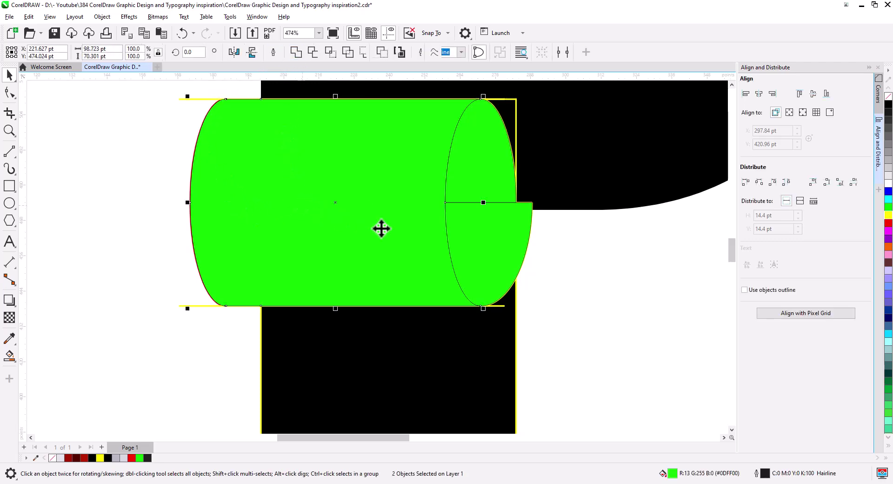
# Select all objects of the letter P and place a copy of them to the left of the Lorem Ipsum text.
pyautogui.scroll(-4, 379, 229)
pyautogui.moveTo(421, 293); pyautogui.dragTo(498, 288)
pyautogui.click(610, 309)
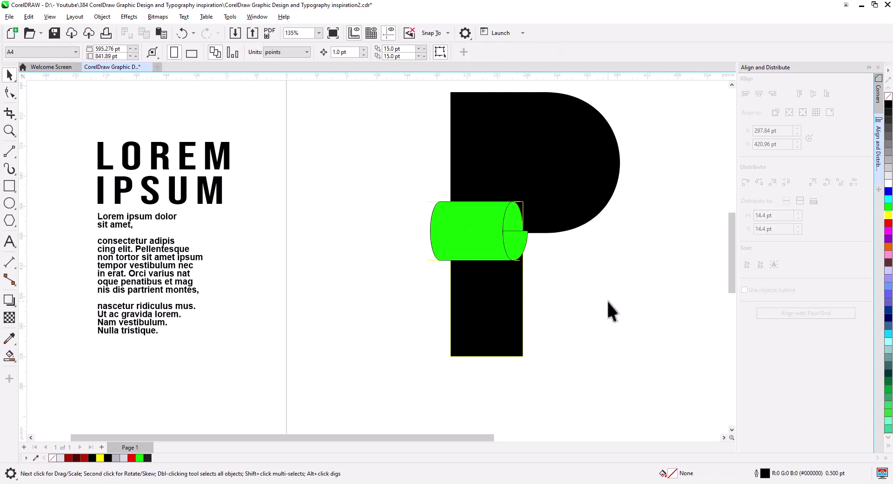
pyautogui.moveTo(436, 152); pyautogui.dragTo(440, 149)
pyautogui.scroll(-2, 518, 255)
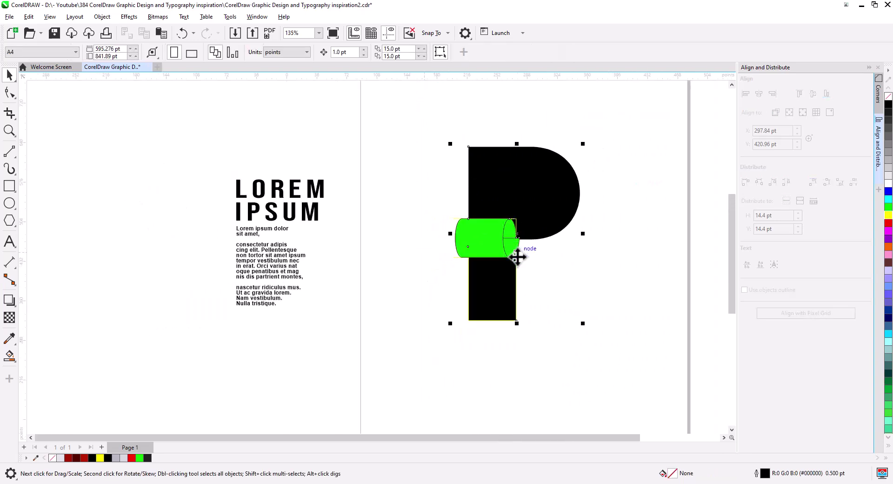
pyautogui.moveTo(594, 279); pyautogui.dragTo(128, 277)
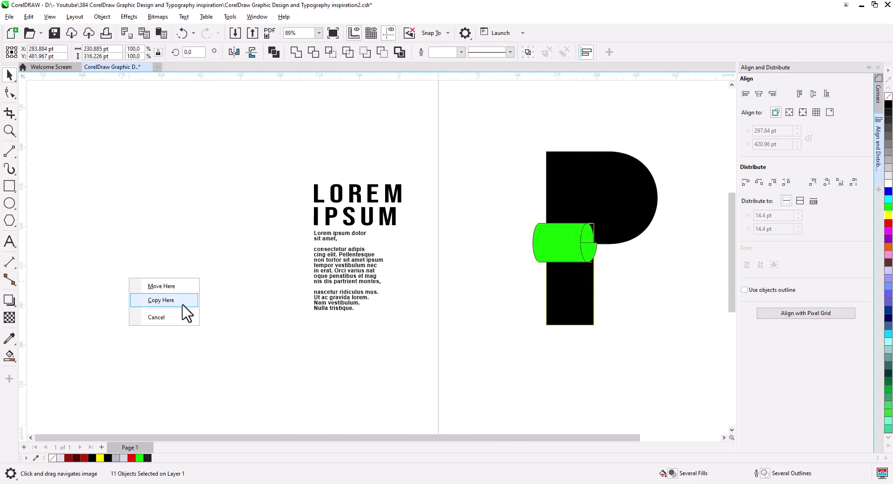
pyautogui.click(184, 300)
pyautogui.press('Escape')
# Use Smart Fill to fill the lower stem rectangle below the roll with bright green.
pyautogui.scroll(5, 579, 274)
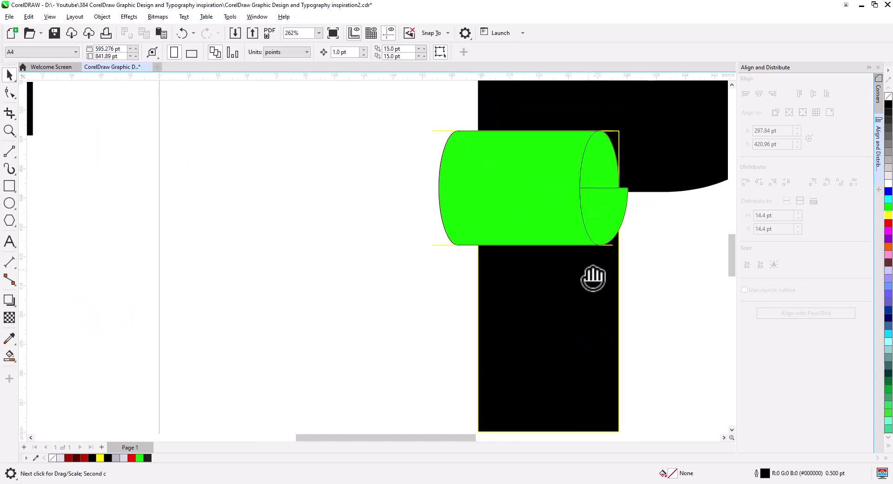
pyautogui.moveTo(592, 277); pyautogui.dragTo(604, 241)
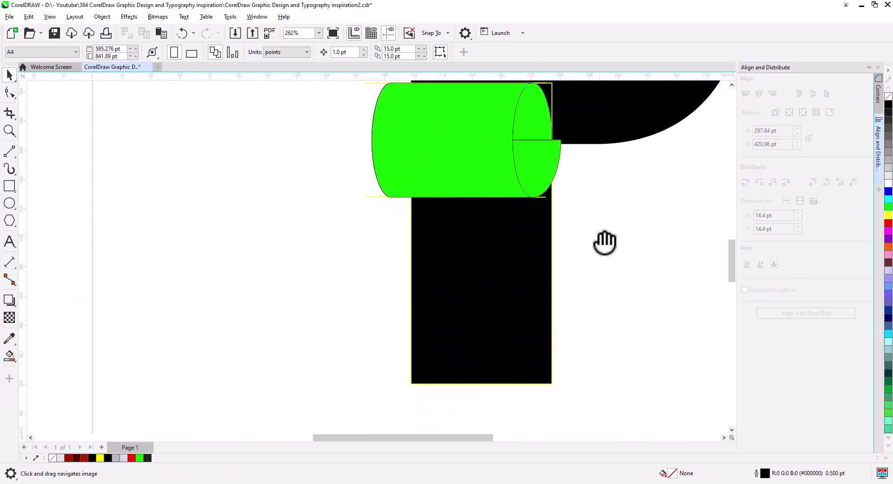
pyautogui.click(9, 355)
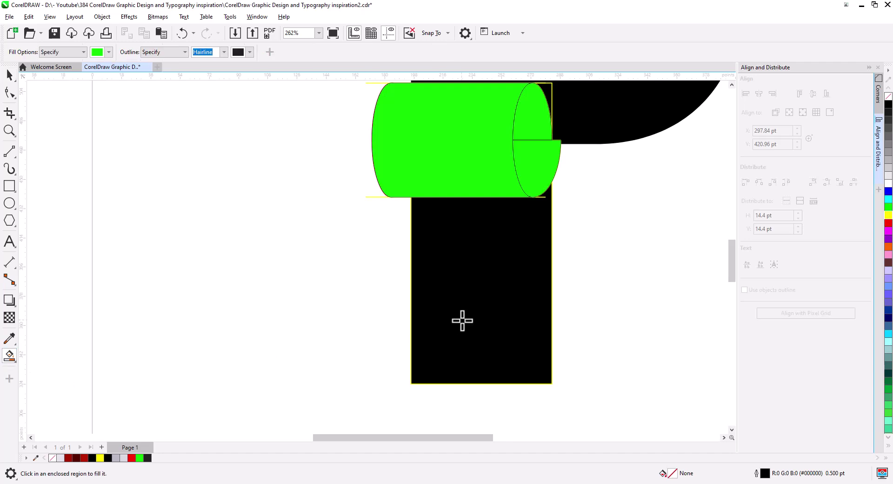
pyautogui.click(460, 319)
pyautogui.click(9, 74)
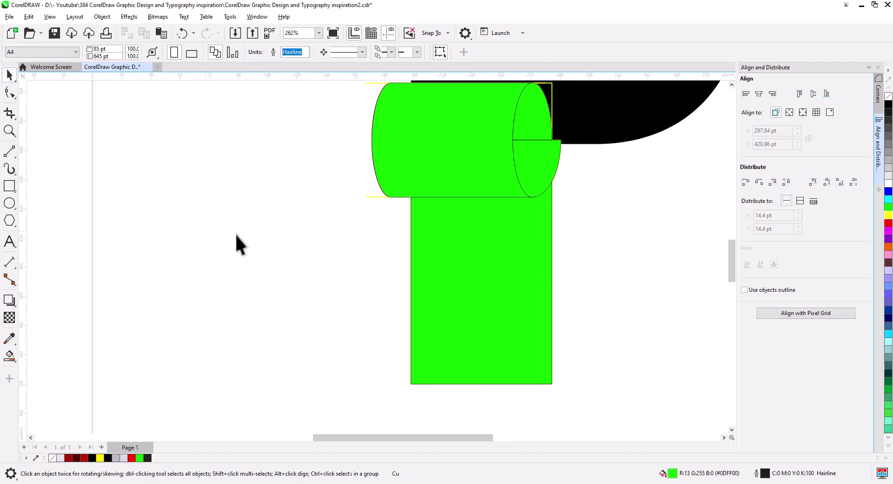
pyautogui.click(235, 243)
# Delete the red and yellow construction guides around the green roll, keeping only the filled pieces there.
pyautogui.moveTo(293, 238); pyautogui.dragTo(305, 303)
pyautogui.moveTo(630, 295); pyautogui.dragTo(514, 132)
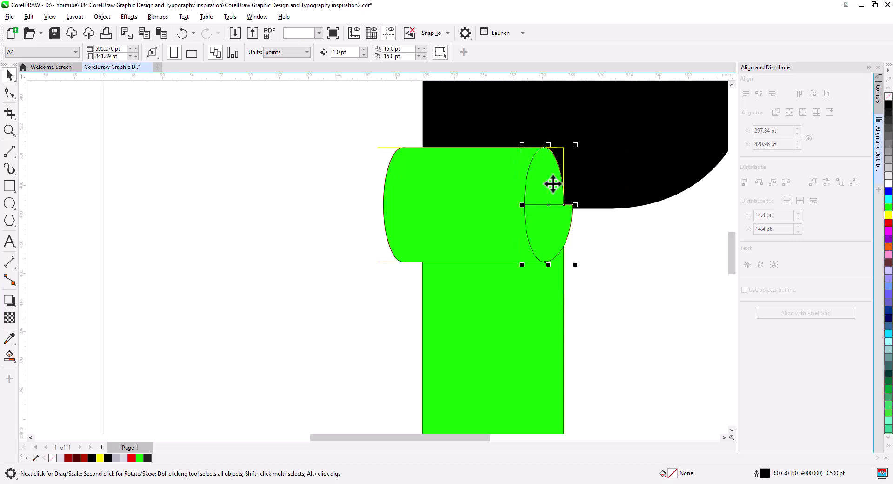
pyautogui.click(578, 265)
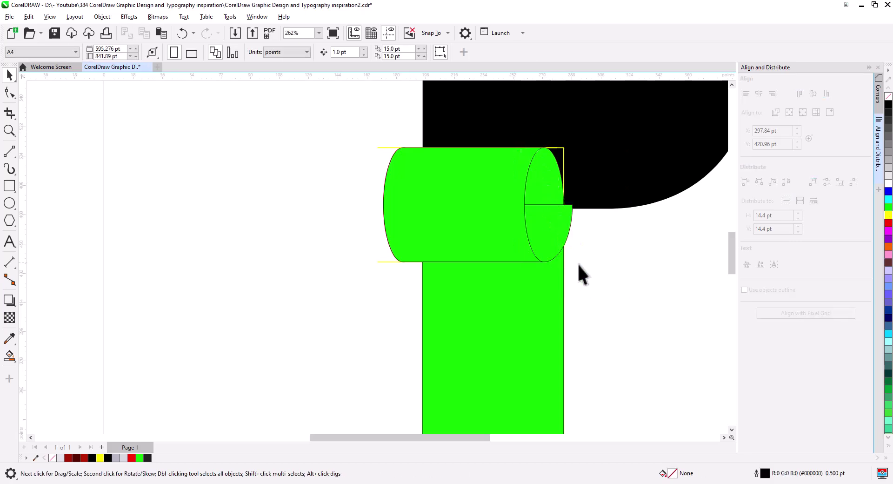
pyautogui.moveTo(428, 270); pyautogui.dragTo(428, 270)
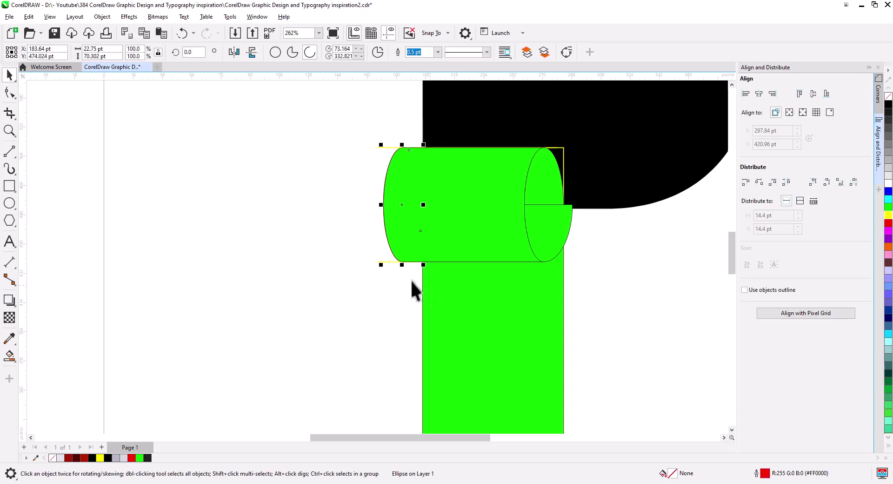
pyautogui.click(372, 268)
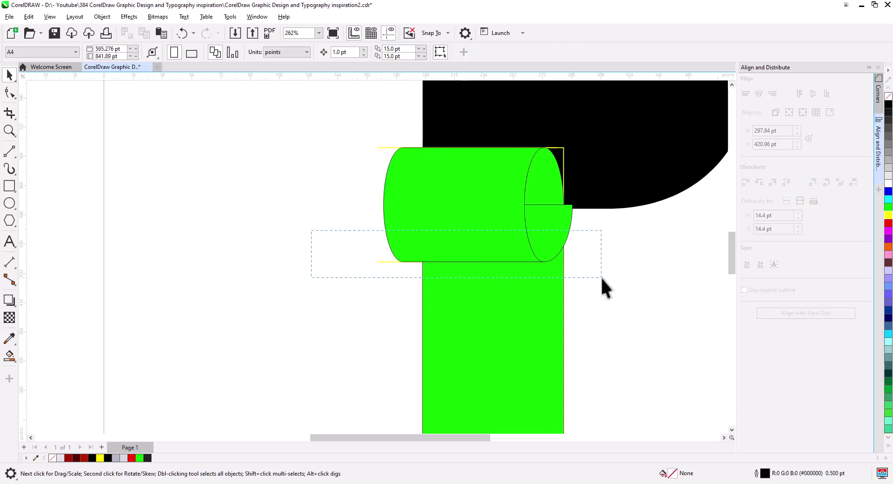
pyautogui.moveTo(601, 277); pyautogui.dragTo(601, 277)
pyautogui.click(382, 218)
pyautogui.moveTo(329, 114); pyautogui.dragTo(586, 166)
pyautogui.click(559, 150)
pyautogui.press('Delete')
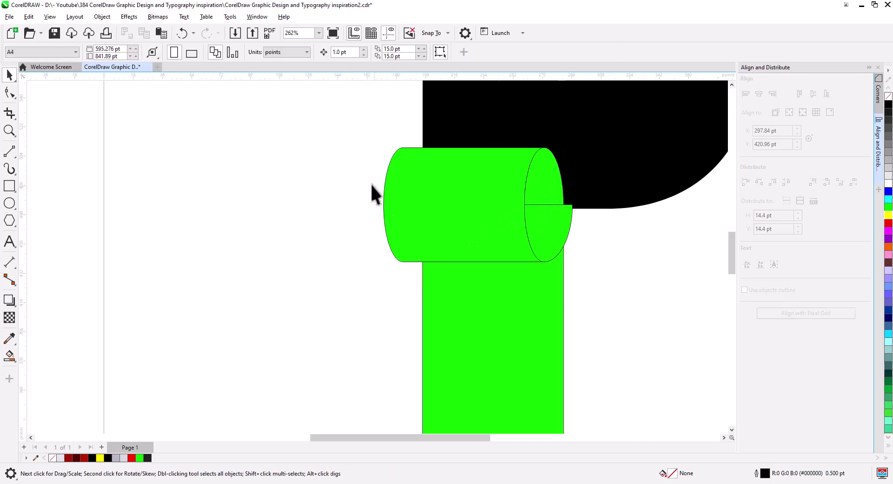
# Fill the lower stem rectangle and both halves of the roll's open end with dark red R168 G21 B0.
pyautogui.click(519, 342)
pyautogui.click(68, 457)
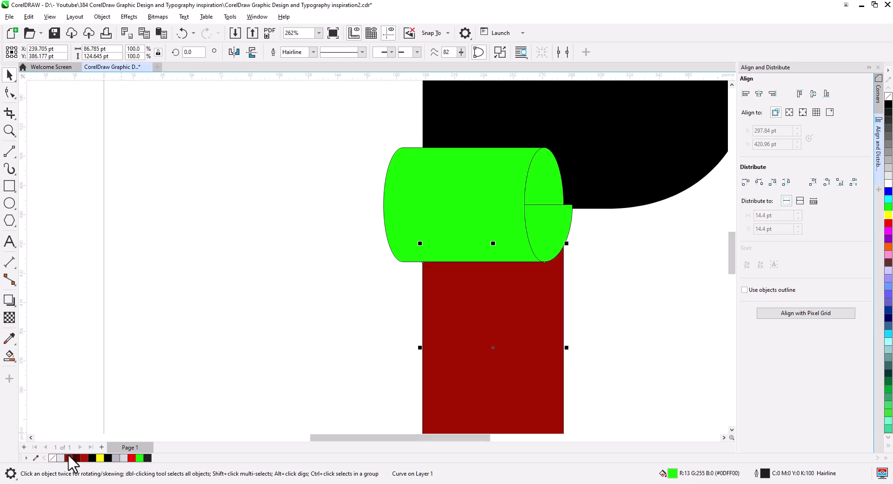
pyautogui.press('Escape')
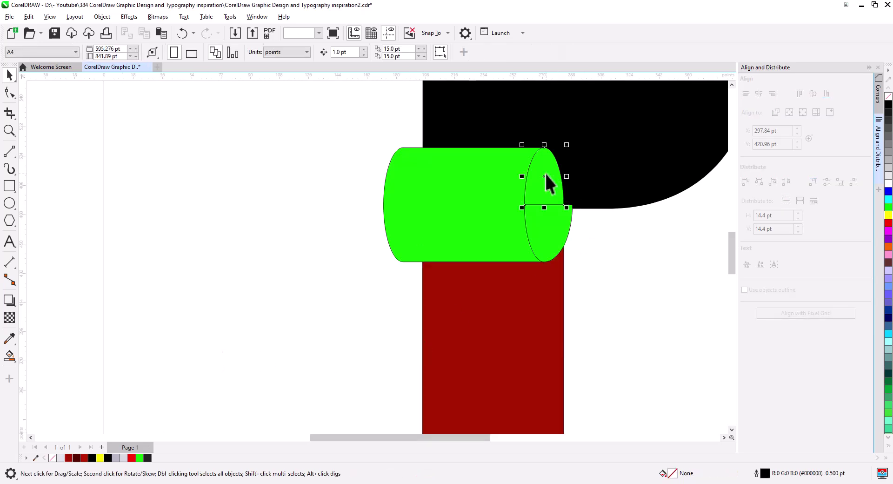
pyautogui.click(545, 173)
pyautogui.keyDown('shift'); pyautogui.click(550, 232); pyautogui.keyUp('shift')
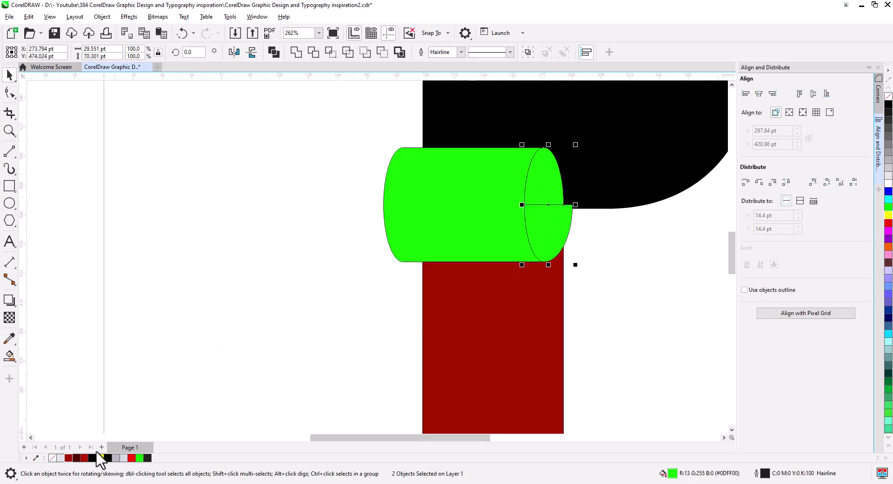
pyautogui.click(69, 457)
pyautogui.click(247, 341)
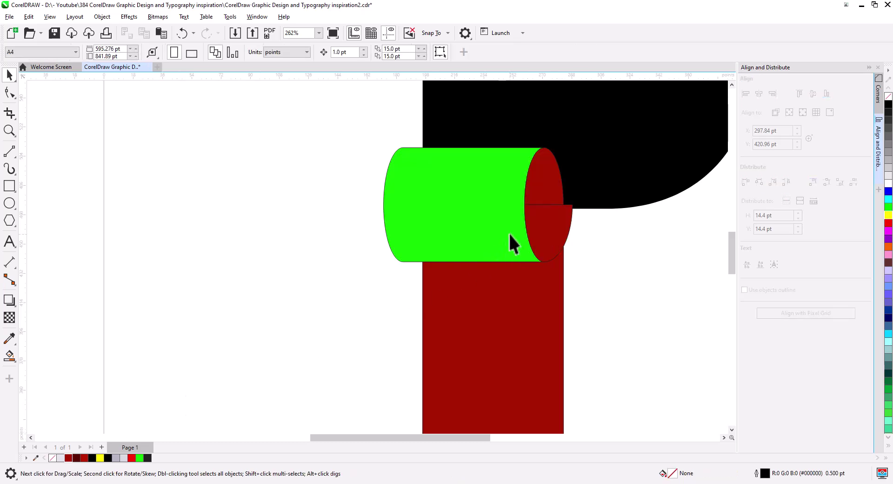
# Fill the green roll body with light grey R214 G219 B223.
pyautogui.click(474, 227)
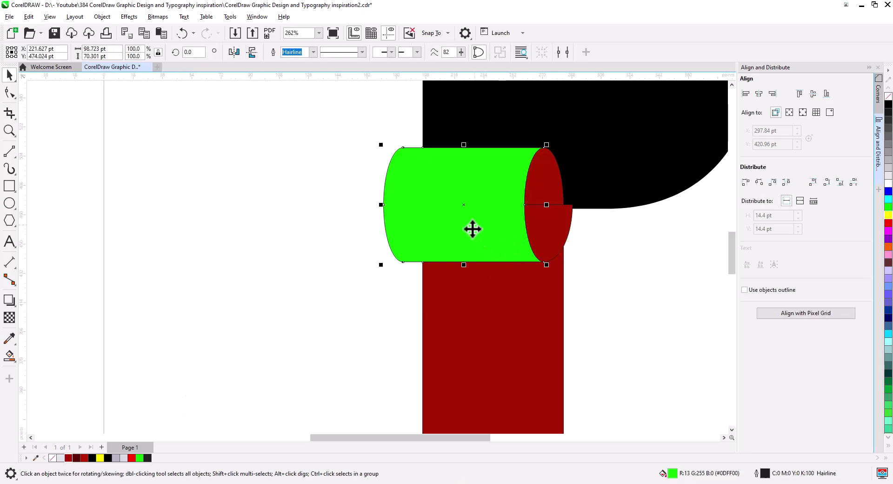
pyautogui.click(123, 458)
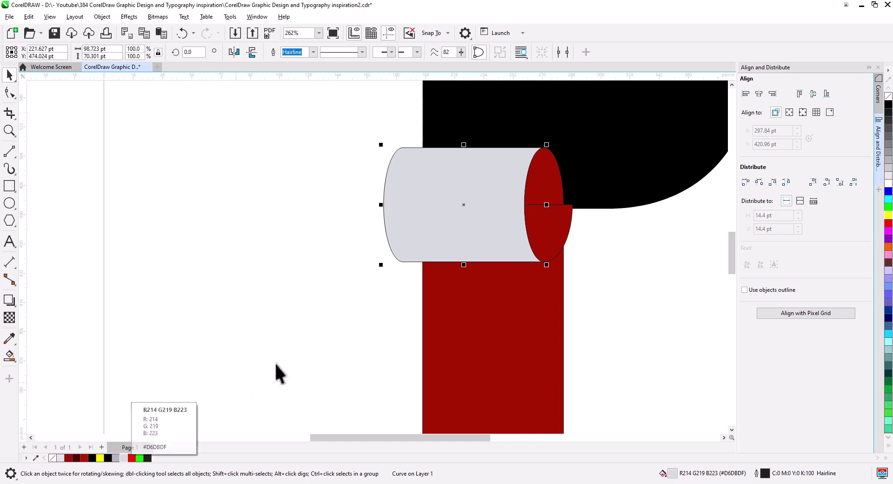
pyautogui.press('Escape')
# Give the upper half of the roll's open end a linear fountain fill from dark red at its top to deep maroon at its base.
pyautogui.scroll(1, 574, 295)
pyautogui.scroll(2, 464, 289)
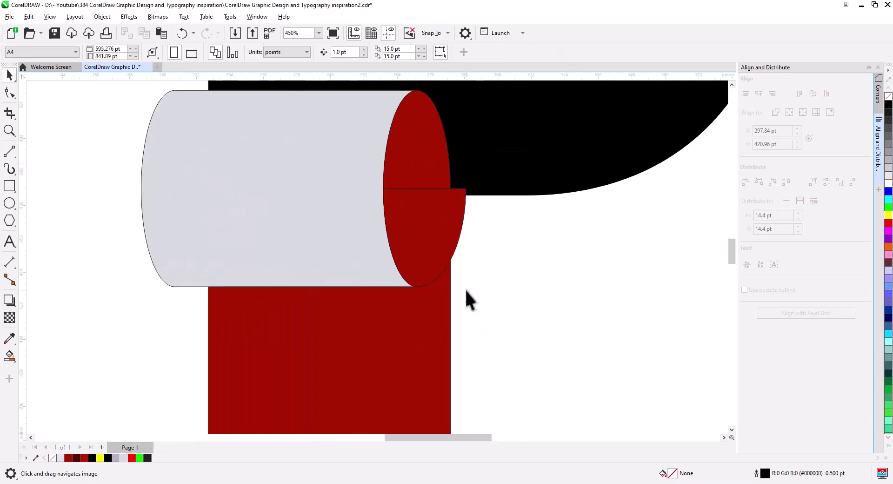
pyautogui.moveTo(465, 288); pyautogui.dragTo(490, 307)
pyautogui.click(458, 185)
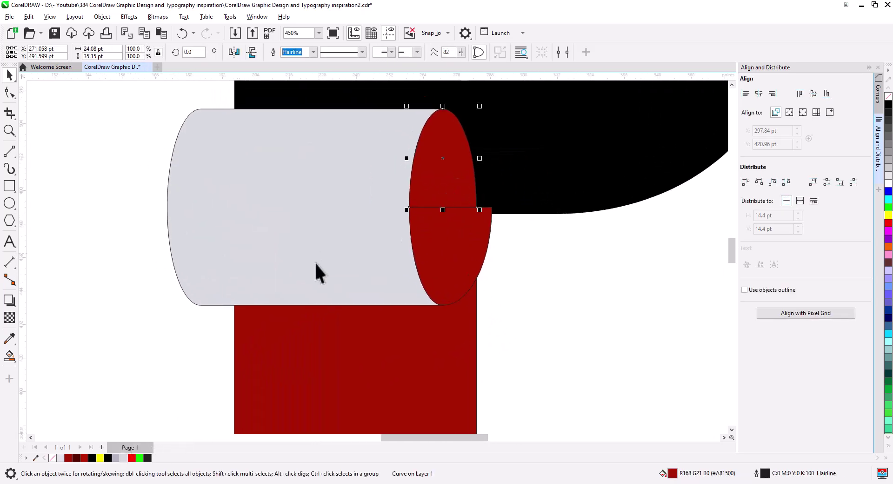
pyautogui.click(9, 355)
pyautogui.click(51, 358)
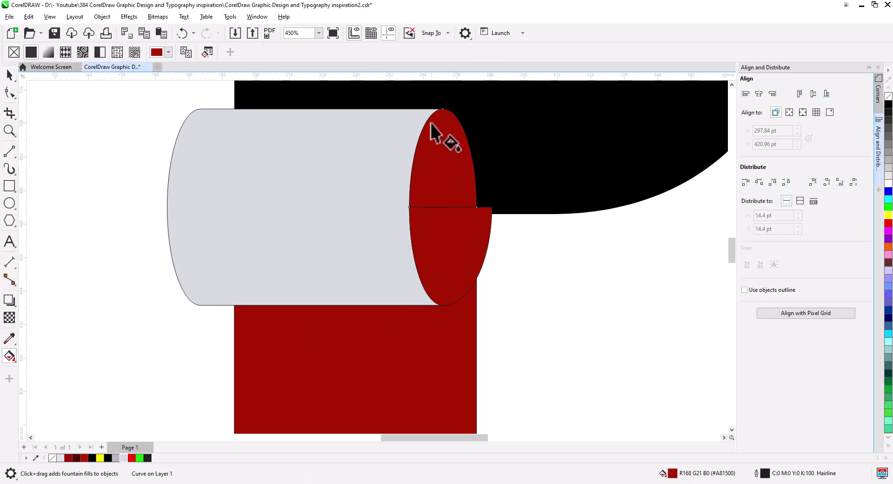
pyautogui.moveTo(427, 114); pyautogui.dragTo(450, 222)
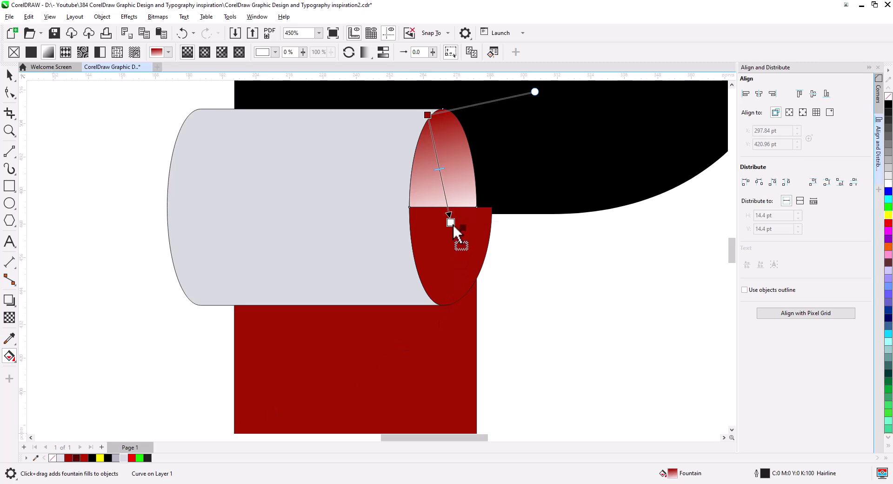
pyautogui.moveTo(452, 224); pyautogui.dragTo(454, 225)
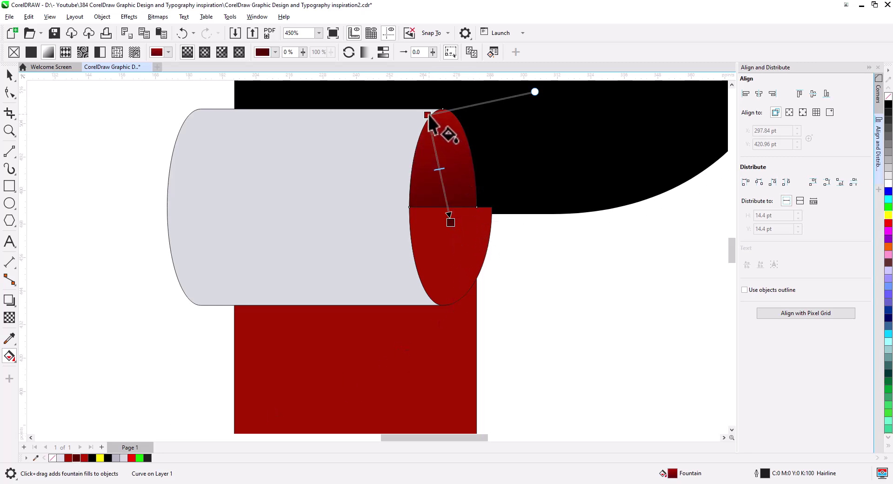
pyautogui.moveTo(427, 115); pyautogui.dragTo(433, 124)
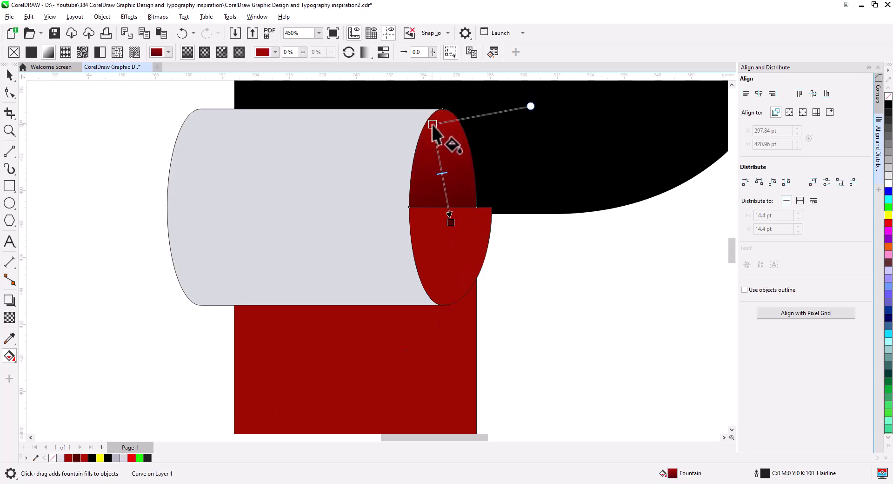
# Give the lower half of the roll's open end a fountain fill from deep maroon below to dark red above, and skew its direction.
pyautogui.click(451, 271)
pyautogui.moveTo(428, 294); pyautogui.dragTo(452, 206)
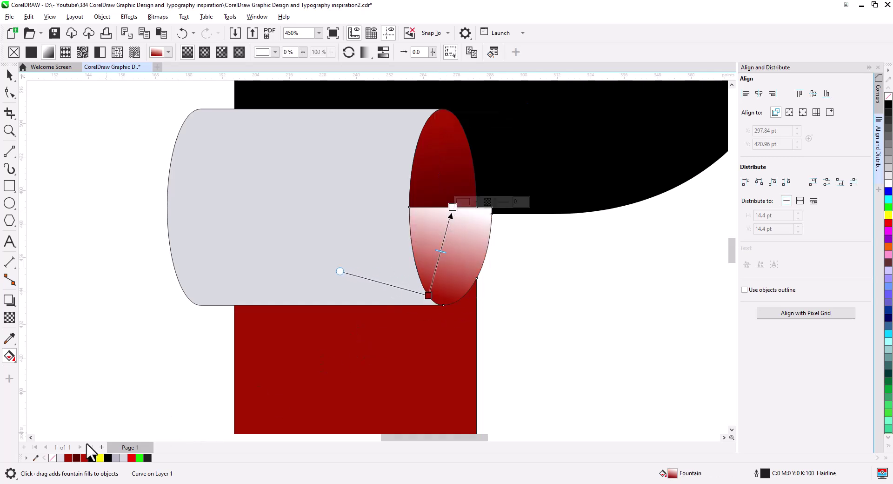
pyautogui.moveTo(422, 300); pyautogui.dragTo(426, 296)
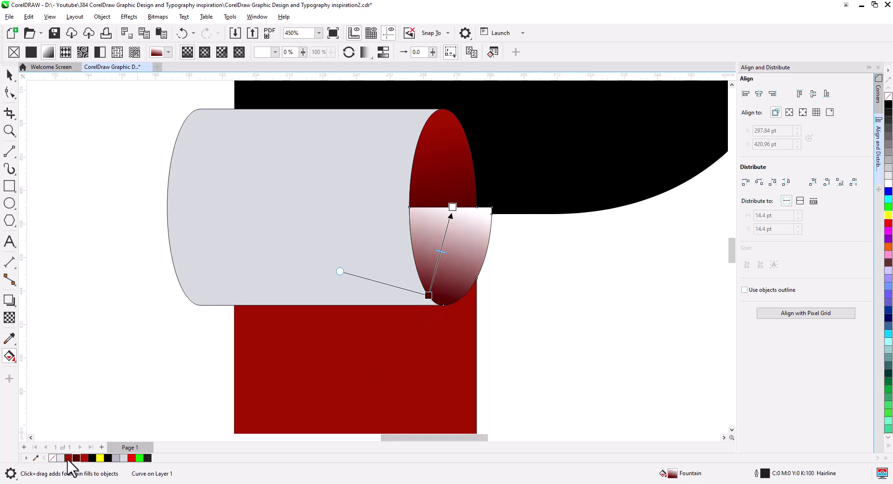
pyautogui.moveTo(441, 243); pyautogui.dragTo(453, 207)
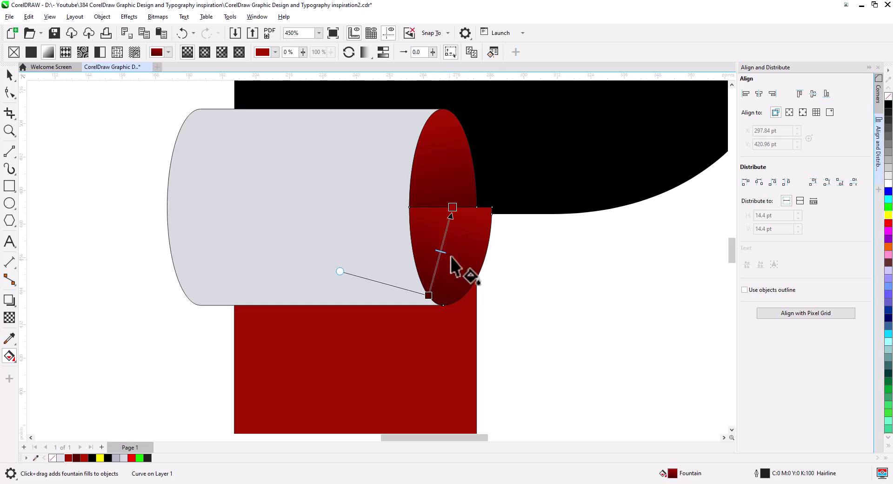
pyautogui.moveTo(428, 294); pyautogui.dragTo(432, 280)
pyautogui.moveTo(360, 260); pyautogui.dragTo(382, 238)
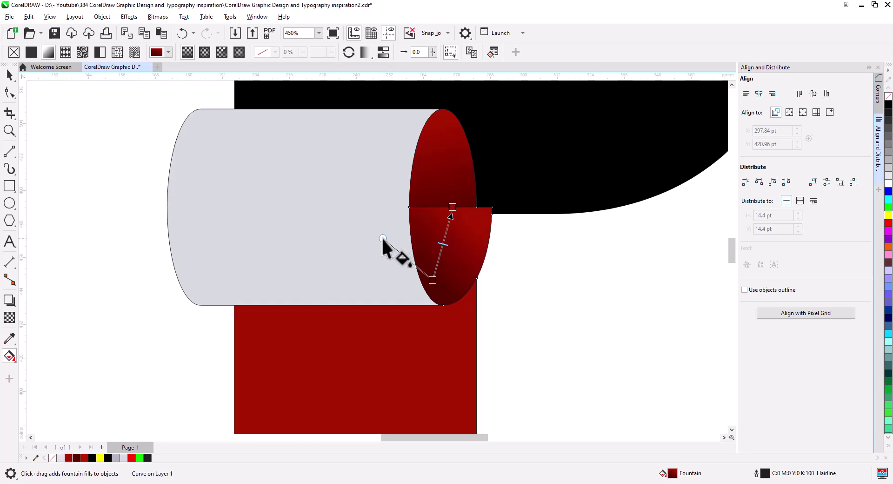
# Apply a vertical fountain fill to the roll body with the darker lavender-grey at both its upper and lower ends.
pyautogui.click(229, 189)
pyautogui.moveTo(271, 112); pyautogui.dragTo(281, 306)
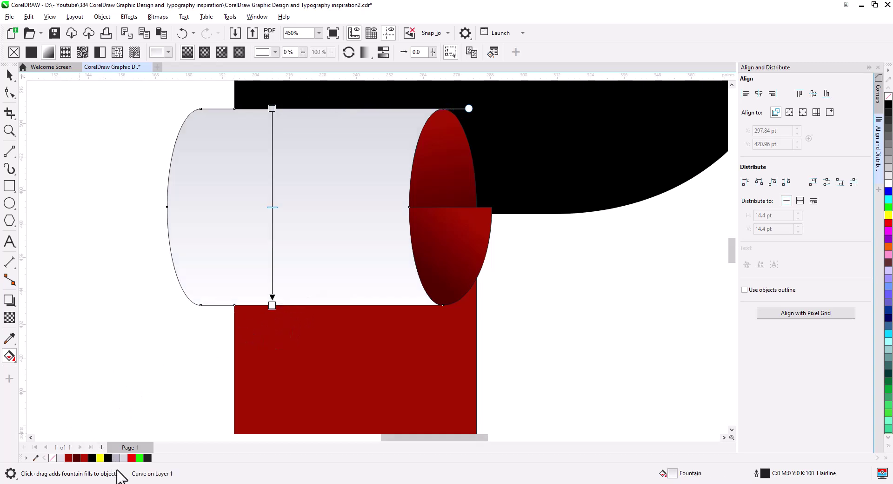
pyautogui.moveTo(118, 455); pyautogui.dragTo(273, 110)
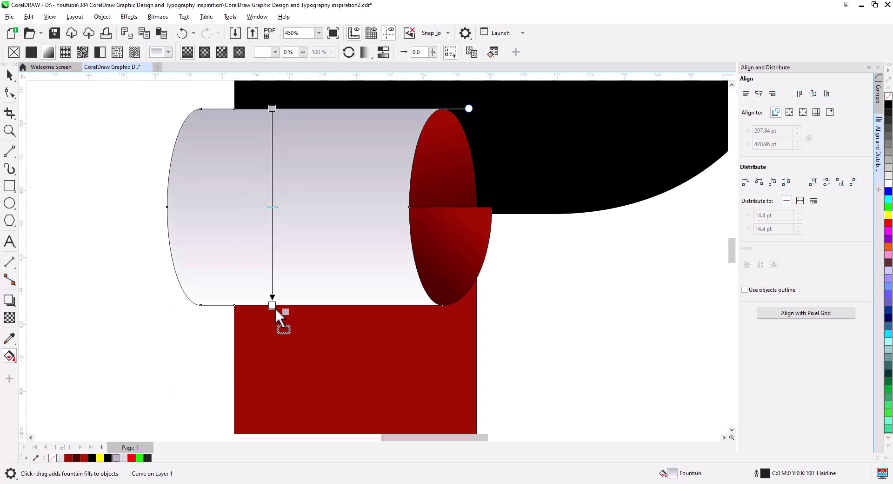
pyautogui.moveTo(276, 308); pyautogui.dragTo(274, 307)
# Add a white highlight node at 22% and a light grey node in the lower part of the roll body's fountain fill.
pyautogui.moveTo(124, 457); pyautogui.dragTo(274, 156)
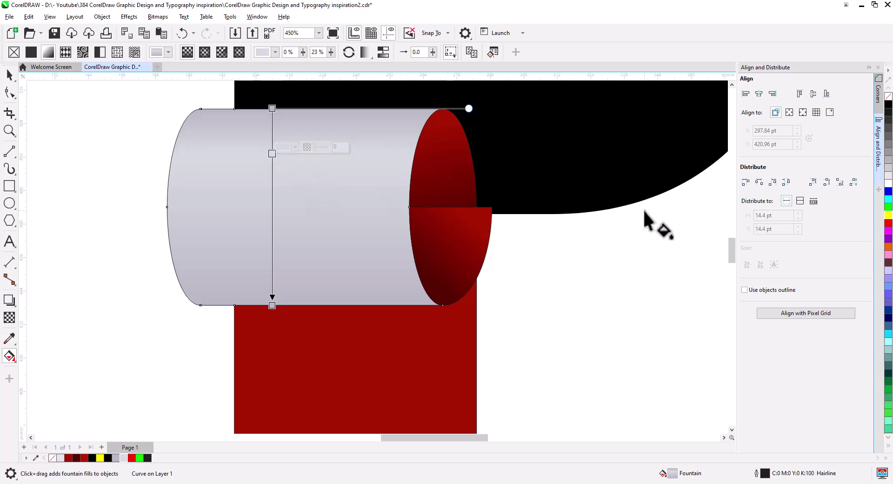
pyautogui.moveTo(888, 187); pyautogui.dragTo(272, 145)
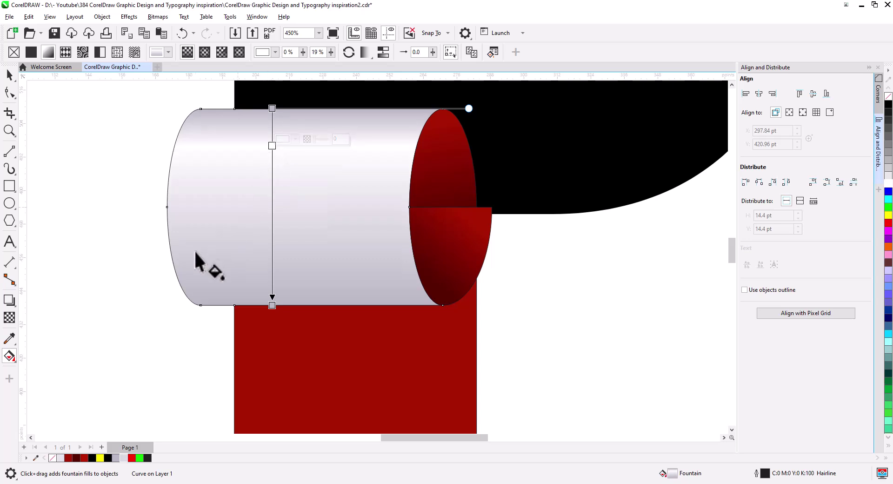
pyautogui.moveTo(123, 458); pyautogui.dragTo(134, 449)
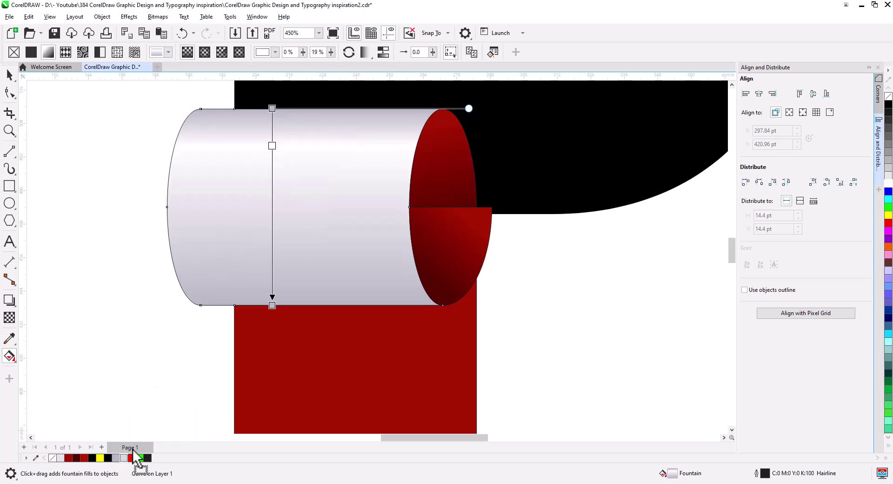
pyautogui.moveTo(271, 249); pyautogui.dragTo(272, 252)
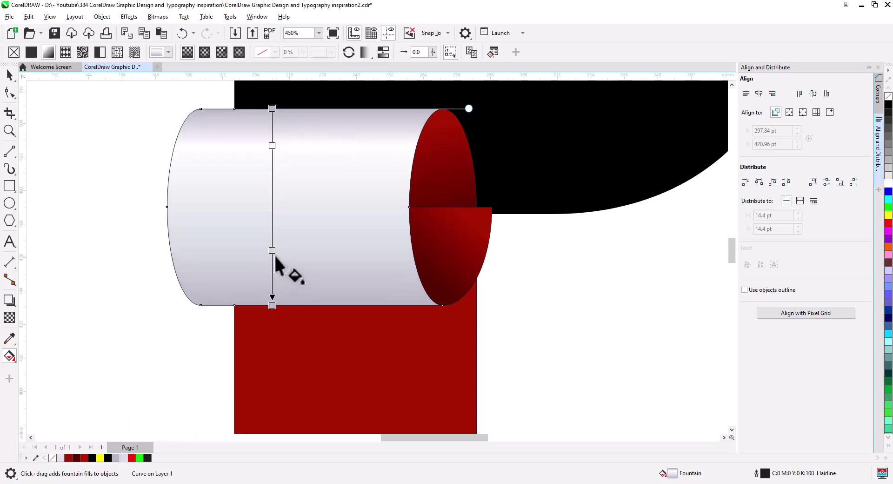
pyautogui.click(273, 150)
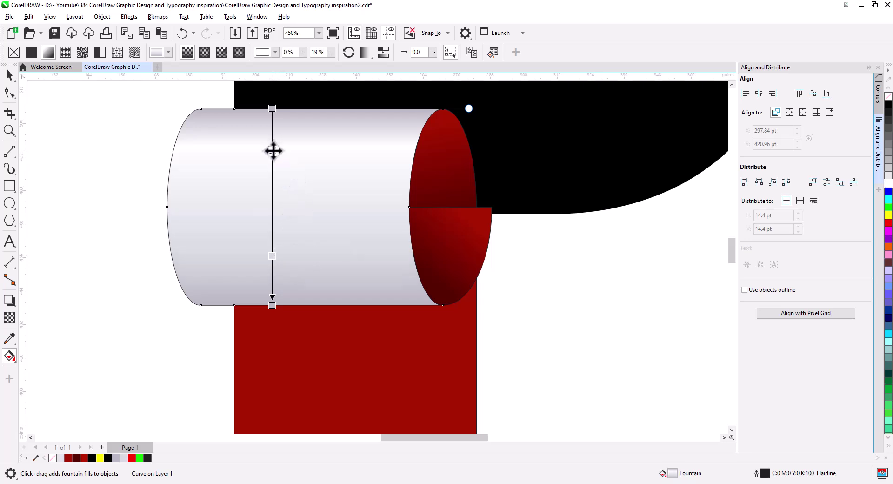
pyautogui.click(9, 74)
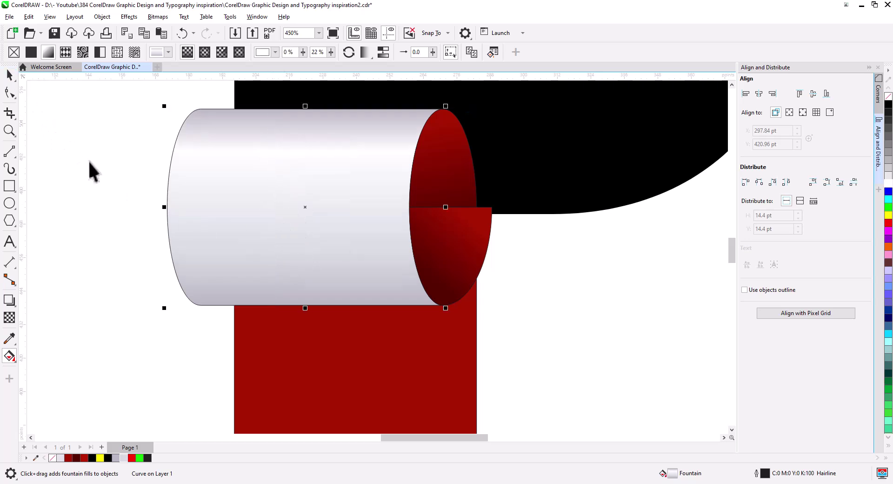
pyautogui.click(90, 169)
# Select the roll pieces together with the lower stem rectangle and remove their outlines.
pyautogui.scroll(-1, 318, 277)
pyautogui.scroll(-2, 318, 266)
pyautogui.moveTo(358, 302); pyautogui.dragTo(412, 231)
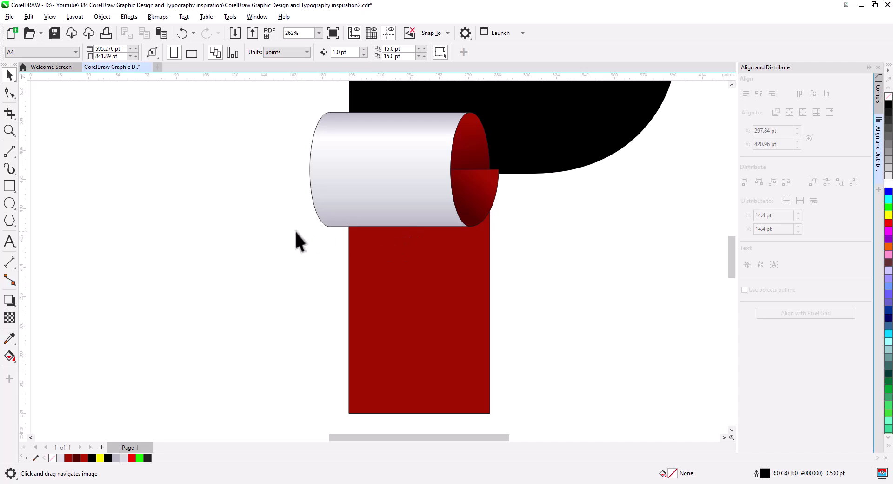
pyautogui.moveTo(278, 100); pyautogui.dragTo(538, 245)
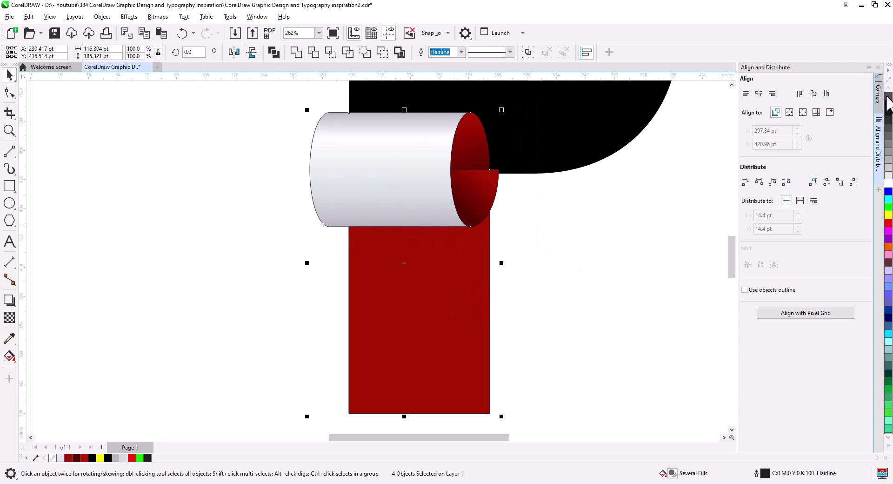
pyautogui.click(674, 253)
# Fill the black upper part of the letter P with pale lavender-grey.
pyautogui.scroll(1, 386, 251)
pyautogui.moveTo(386, 252); pyautogui.dragTo(420, 247)
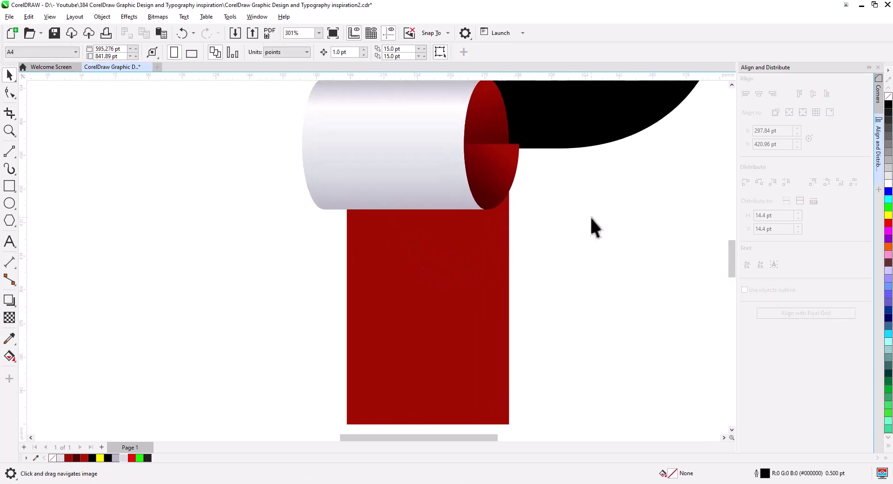
pyautogui.moveTo(591, 216); pyautogui.dragTo(570, 303)
pyautogui.click(554, 197)
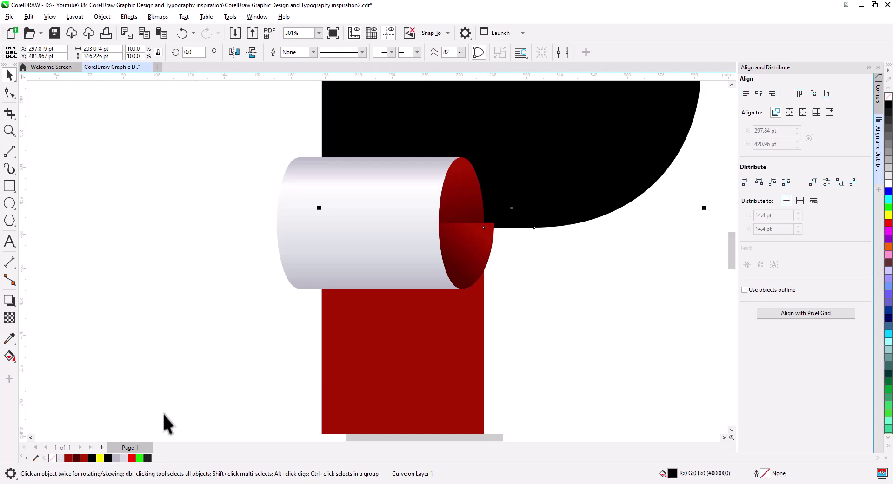
pyautogui.click(60, 457)
pyautogui.press('Escape')
# Paste a copy of the dark red lower stem rectangle in place and fill the copy with black.
pyautogui.scroll(-3, 465, 349)
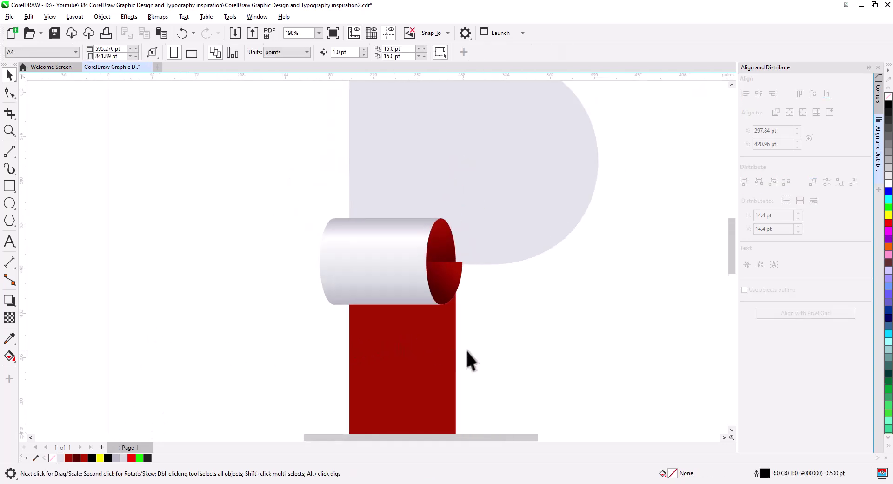
pyautogui.moveTo(465, 349); pyautogui.dragTo(537, 291)
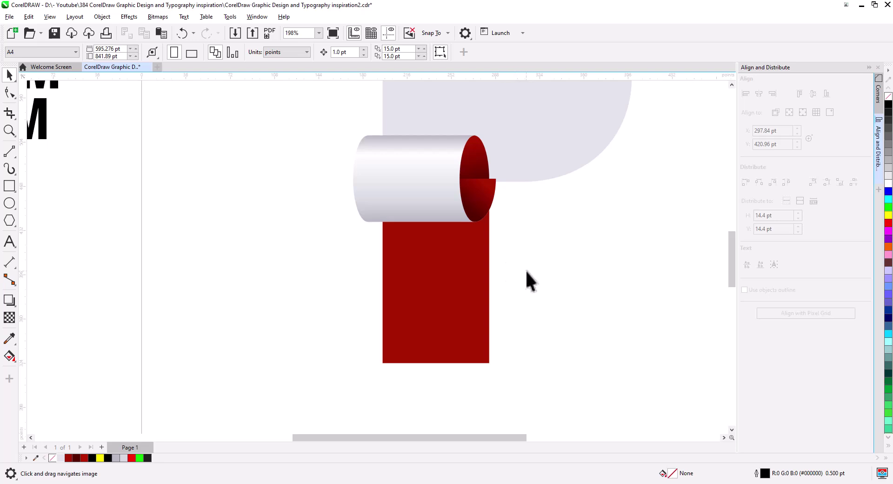
pyautogui.scroll(2, 518, 263)
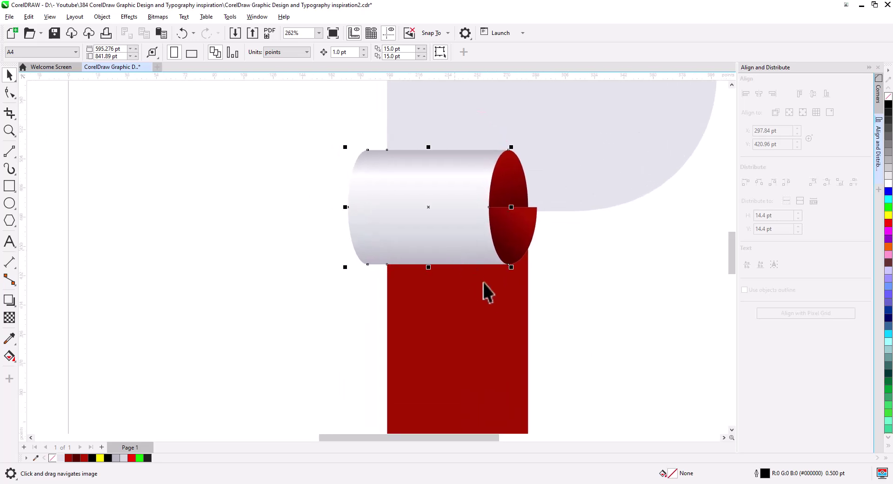
pyautogui.scroll(4, 501, 301)
pyautogui.moveTo(503, 302); pyautogui.dragTo(447, 272)
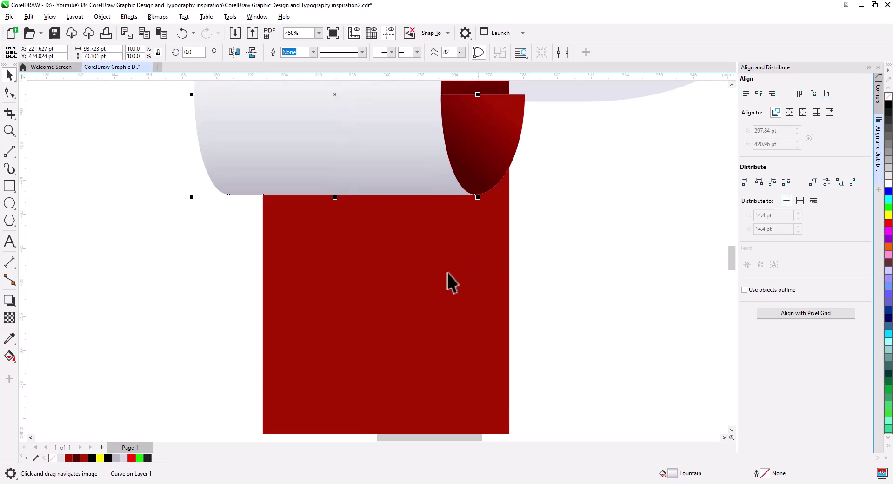
pyautogui.click(440, 294)
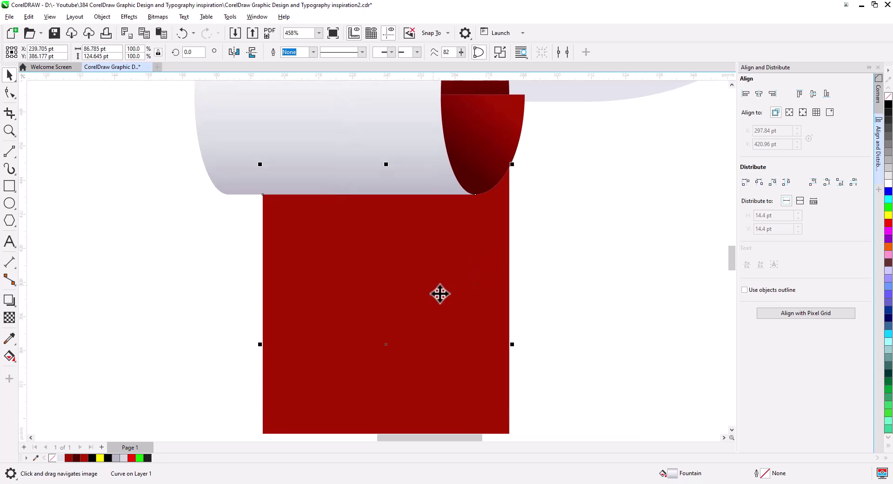
pyautogui.click(161, 33)
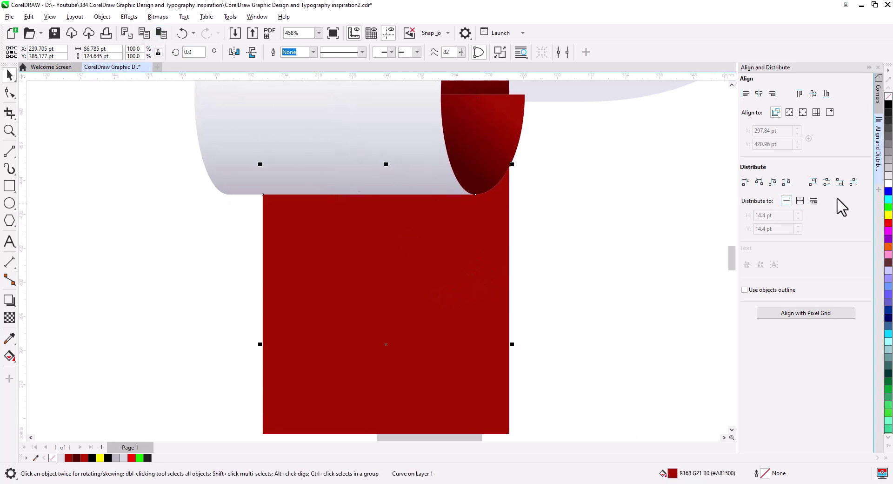
pyautogui.click(885, 105)
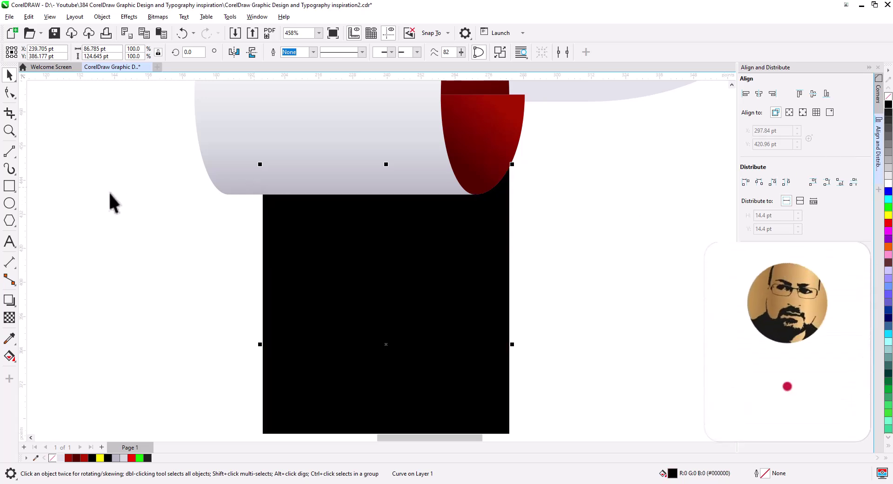
# Apply a -90° fountain transparency to the black stem copy, opaque beneath the roll and fading out downward to form a shadow.
pyautogui.click(9, 317)
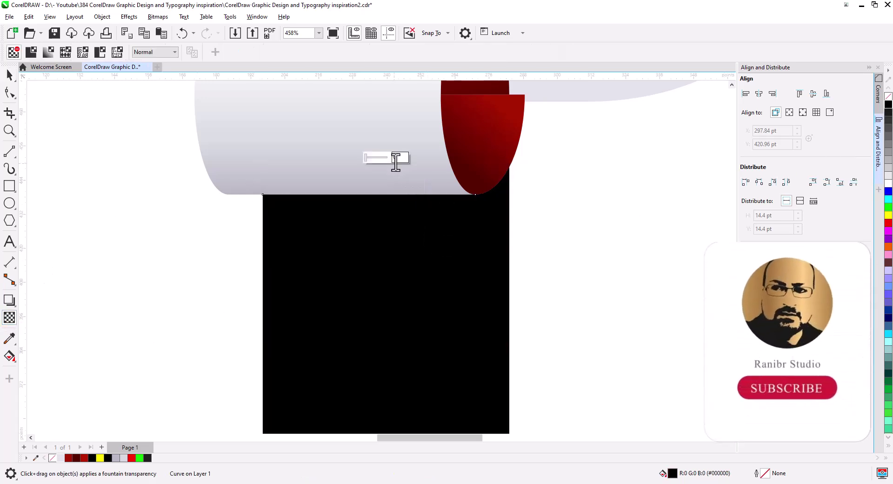
pyautogui.moveTo(371, 173); pyautogui.dragTo(371, 239)
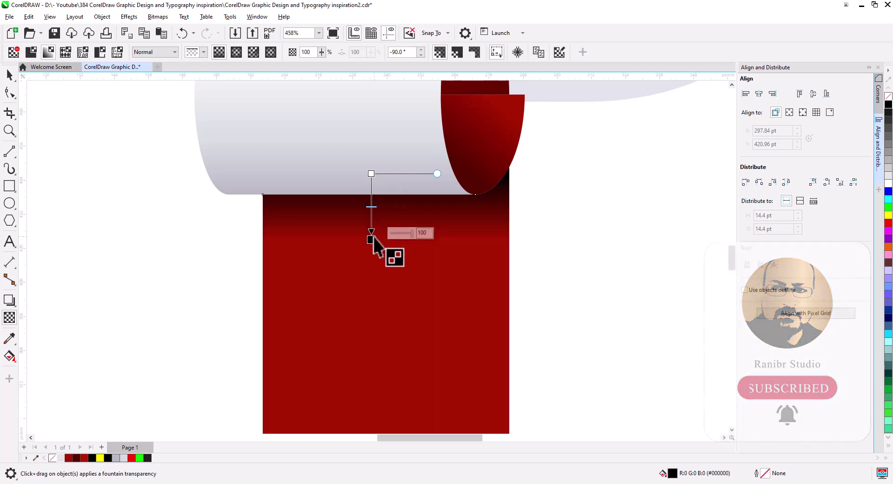
pyautogui.moveTo(371, 240); pyautogui.dragTo(371, 246)
pyautogui.moveTo(371, 174); pyautogui.dragTo(371, 158)
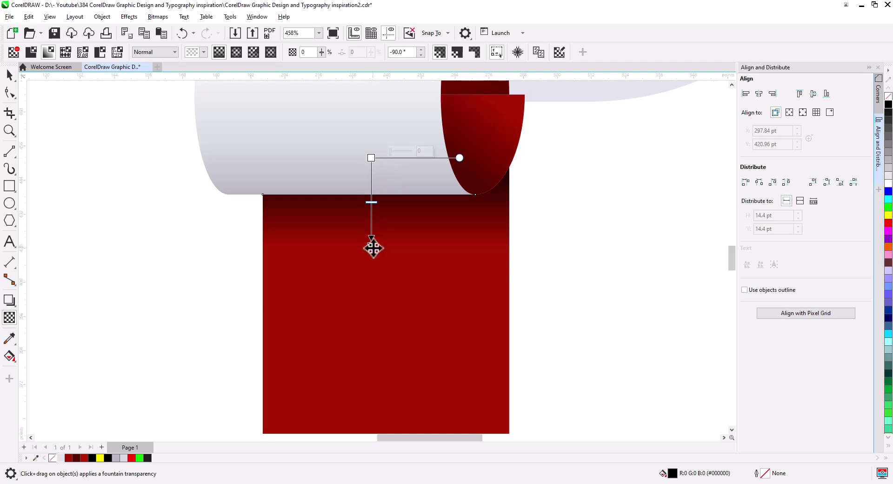
pyautogui.moveTo(371, 245); pyautogui.dragTo(373, 259)
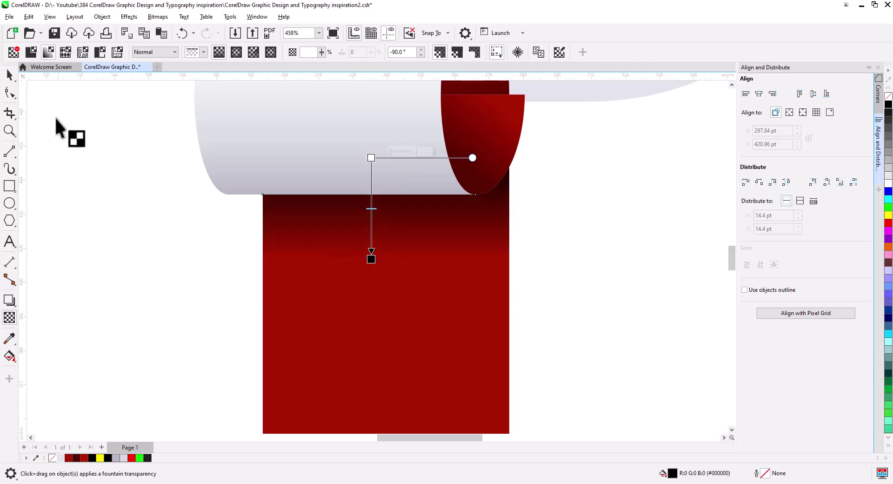
pyautogui.click(10, 76)
pyautogui.click(88, 154)
# Move the LOREM IPSUM heading and its paragraph together onto the dark red lower stem beneath the roll.
pyautogui.scroll(-4, 406, 317)
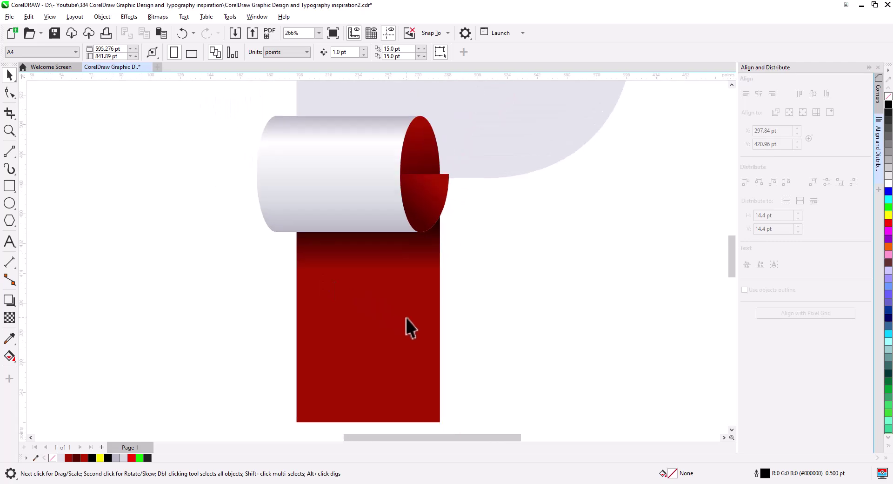
pyautogui.moveTo(409, 325)
pyautogui.mouseDown()
pyautogui.moveTo(437, 301)
pyautogui.moveTo(481, 316)
pyautogui.mouseUp()
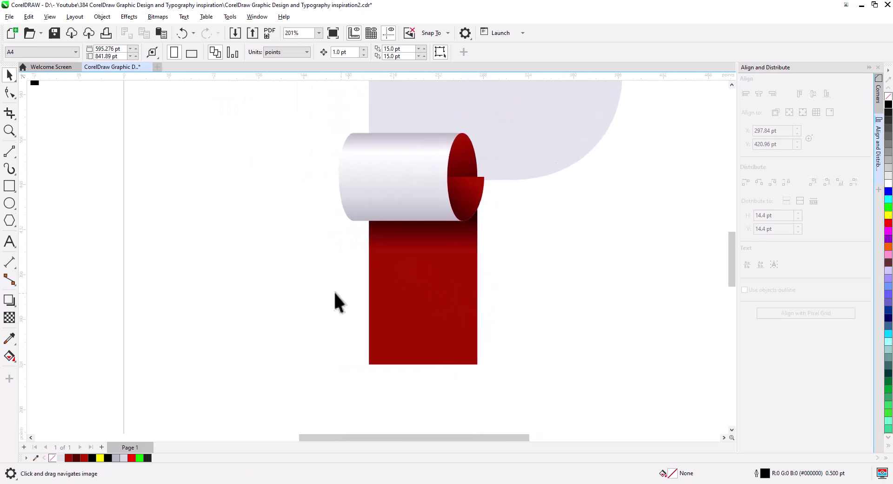
pyautogui.moveTo(333, 291); pyautogui.dragTo(461, 316)
pyautogui.scroll(-3, 329, 303)
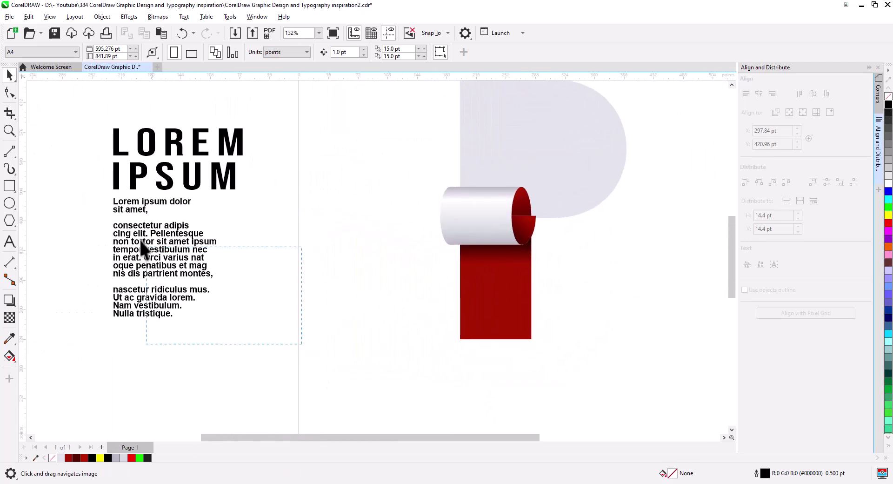
pyautogui.moveTo(67, 110); pyautogui.dragTo(198, 251)
pyautogui.moveTo(166, 177); pyautogui.dragTo(499, 292)
pyautogui.moveTo(445, 384); pyautogui.dragTo(465, 355)
pyautogui.scroll(3, 515, 328)
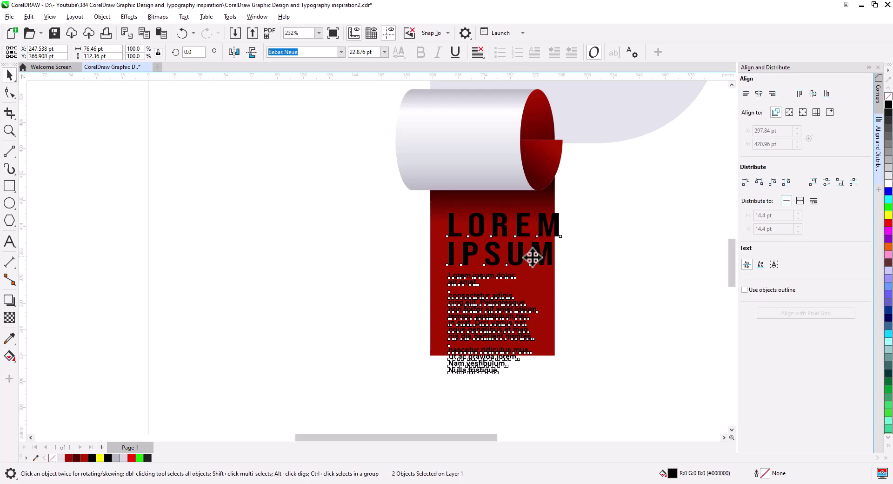
# Shift the heading and paragraph close to the stem's upper left corner and scale them to about 92.4%.
pyautogui.moveTo(532, 257); pyautogui.dragTo(522, 247)
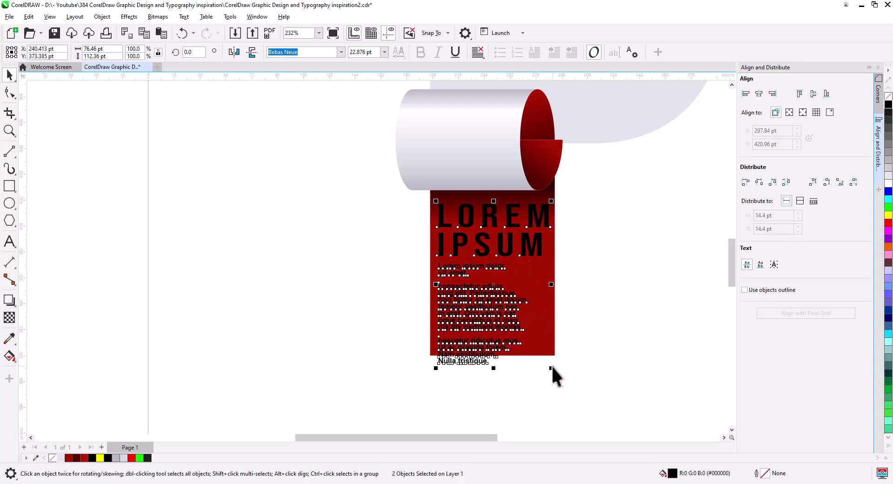
pyautogui.moveTo(551, 367); pyautogui.dragTo(543, 356)
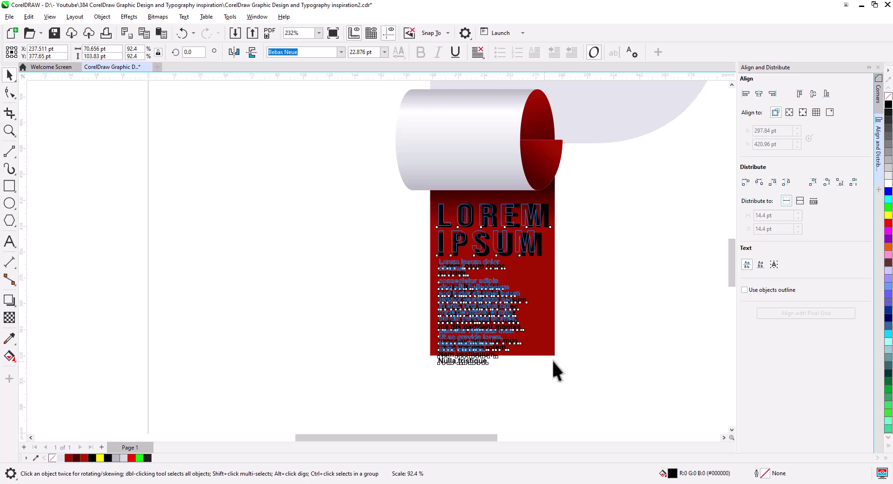
pyautogui.click(573, 346)
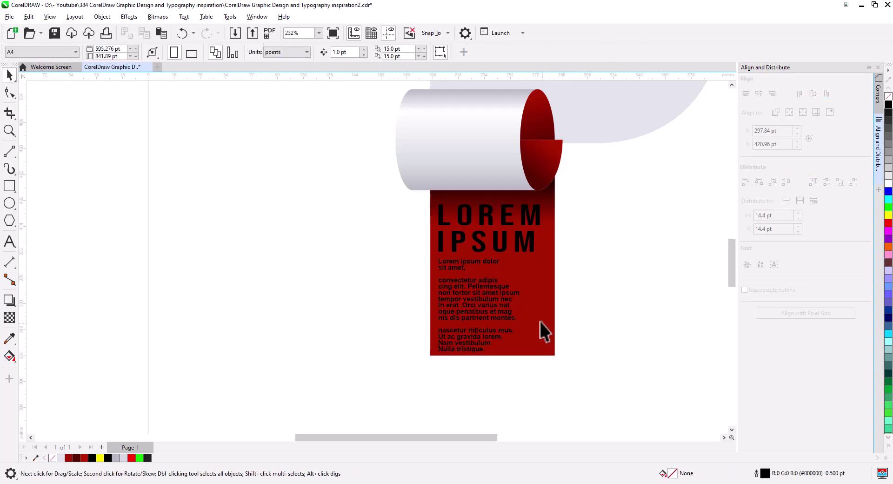
# Center the LOREM IPSUM heading horizontally on the lower stem.
pyautogui.click(532, 249)
pyautogui.keyDown('shift'); pyautogui.click(538, 288); pyautogui.keyUp('shift')
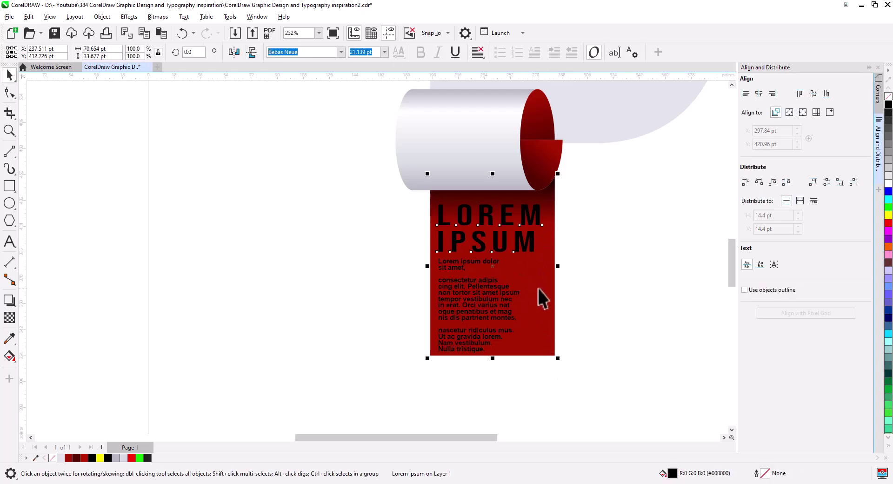
pyautogui.click(758, 94)
pyautogui.click(721, 172)
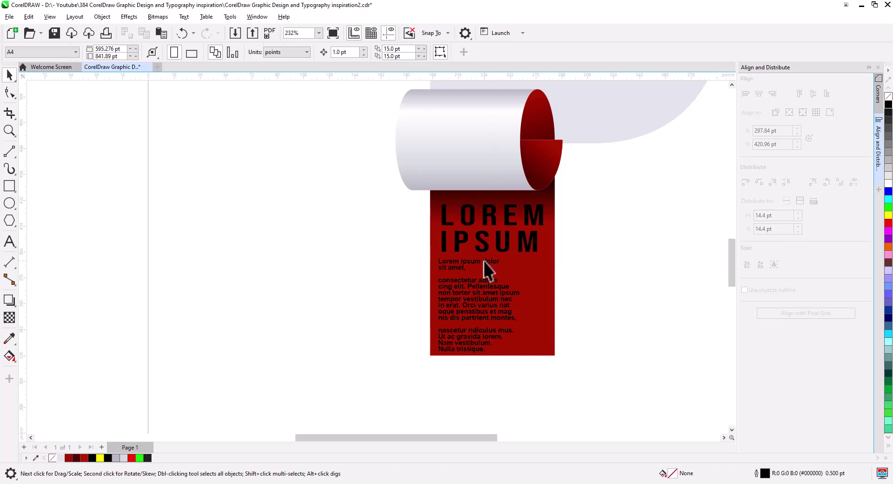
# Align the paragraph's left edge with the left edge of the LOREM IPSUM heading.
pyautogui.click(483, 260)
pyautogui.keyDown('shift'); pyautogui.click(498, 248); pyautogui.keyUp('shift')
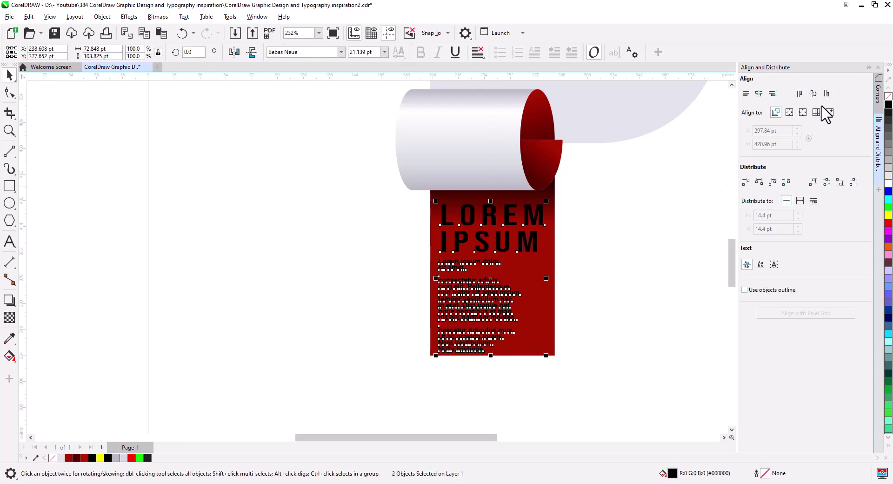
pyautogui.click(745, 93)
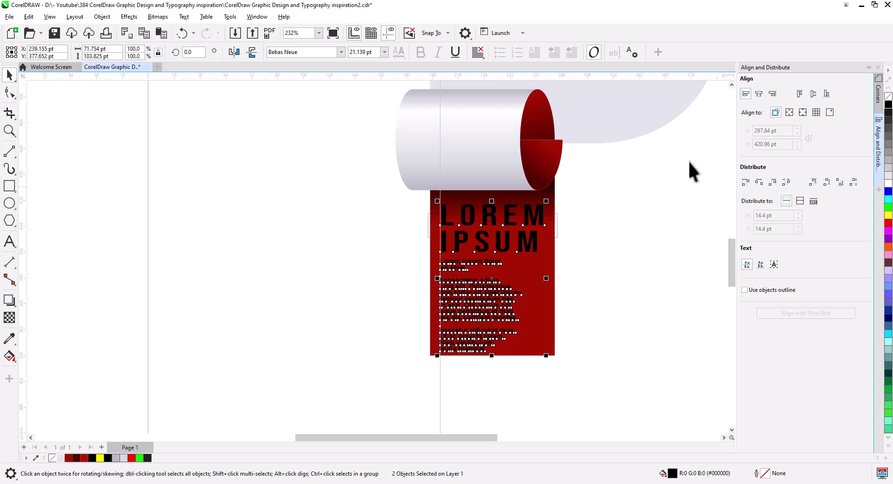
pyautogui.click(598, 299)
# Fill the LOREM IPSUM heading with white.
pyautogui.scroll(1, 507, 308)
pyautogui.scroll(2, 506, 308)
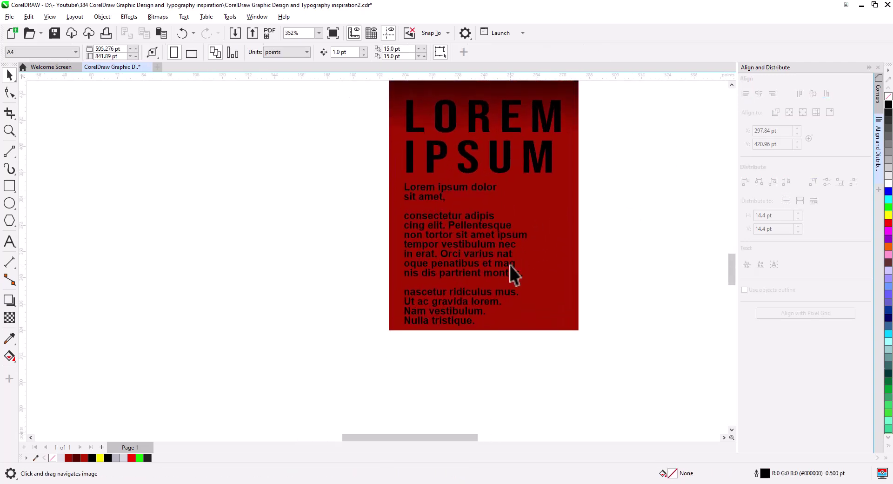
pyautogui.click(495, 172)
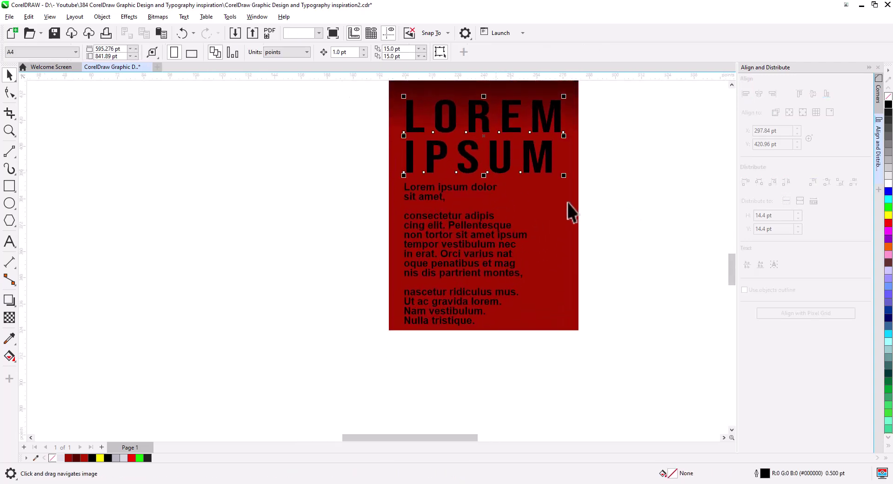
pyautogui.click(887, 184)
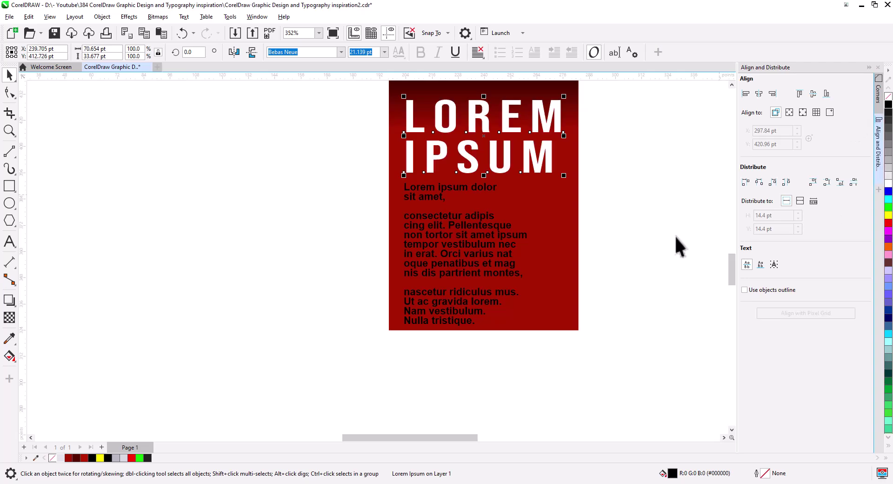
pyautogui.click(674, 236)
# Move the bottom nodes of the dark red stem down, making the shape about 128.7 pt high with space below the paragraph.
pyautogui.click(467, 227)
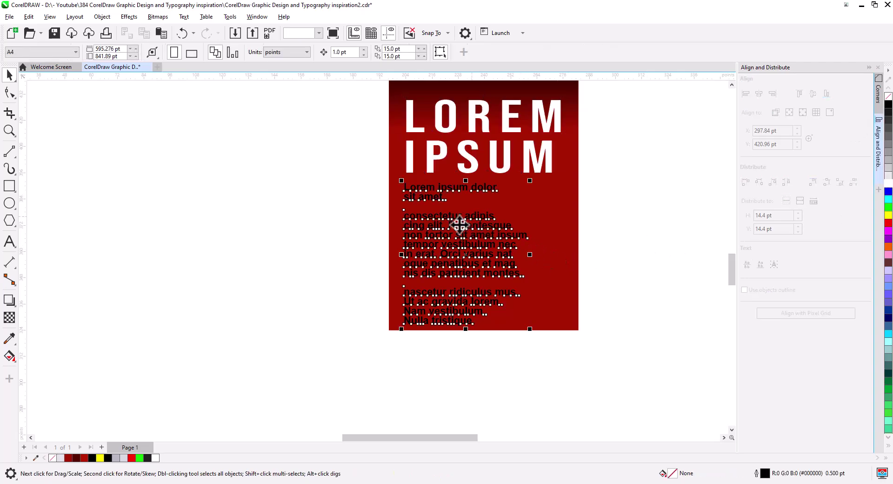
pyautogui.scroll(3, 464, 337)
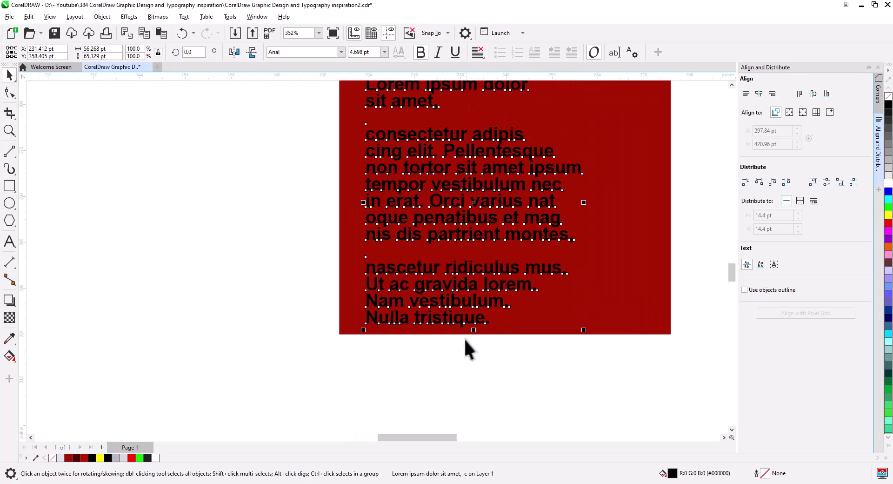
pyautogui.click(9, 93)
pyautogui.moveTo(610, 339); pyautogui.dragTo(236, 331)
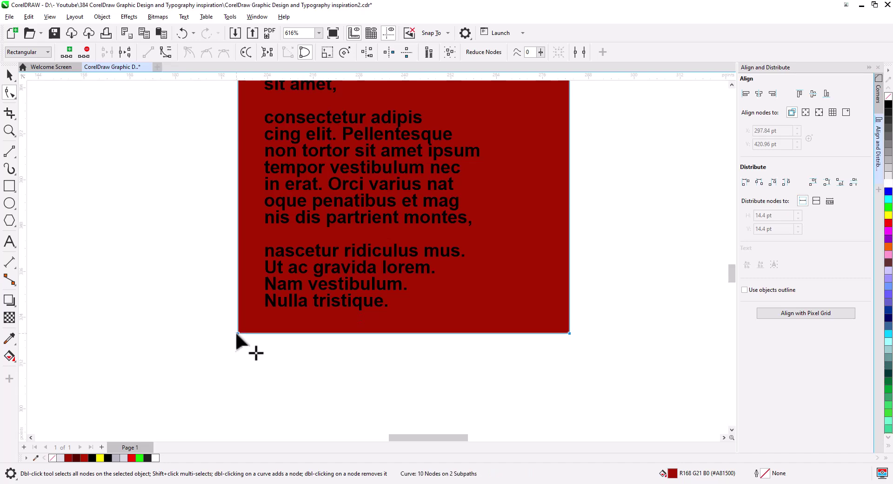
pyautogui.click(10, 75)
pyautogui.scroll(-5, 259, 291)
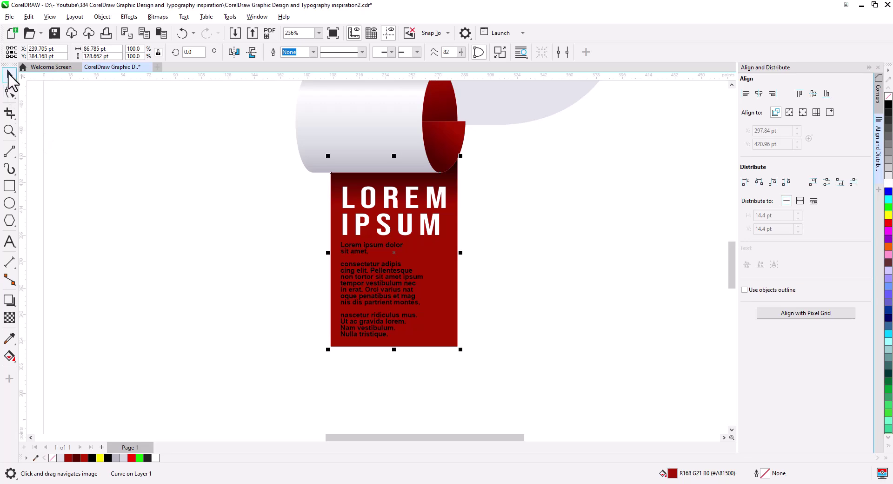
pyautogui.click(191, 234)
# Bring the transparent black shadow shape to the front of the page so it shades the heading.
pyautogui.click(439, 273)
pyautogui.rightClick(439, 272)
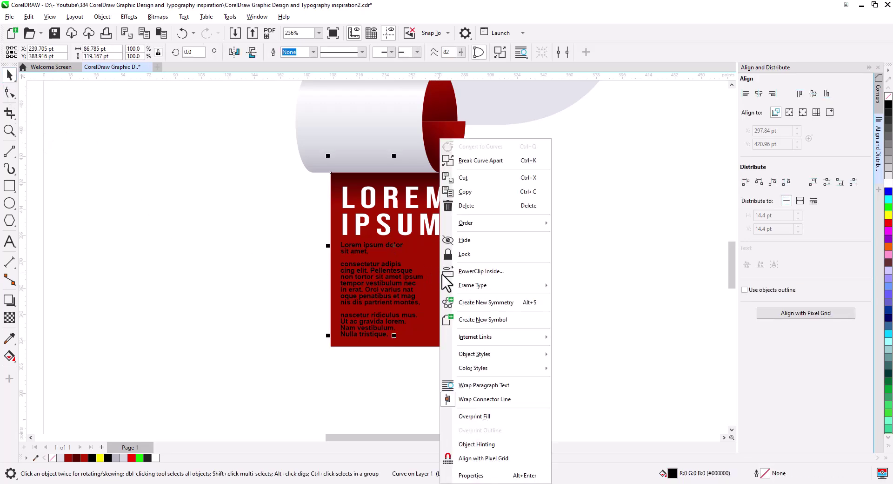
pyautogui.moveTo(551, 231)
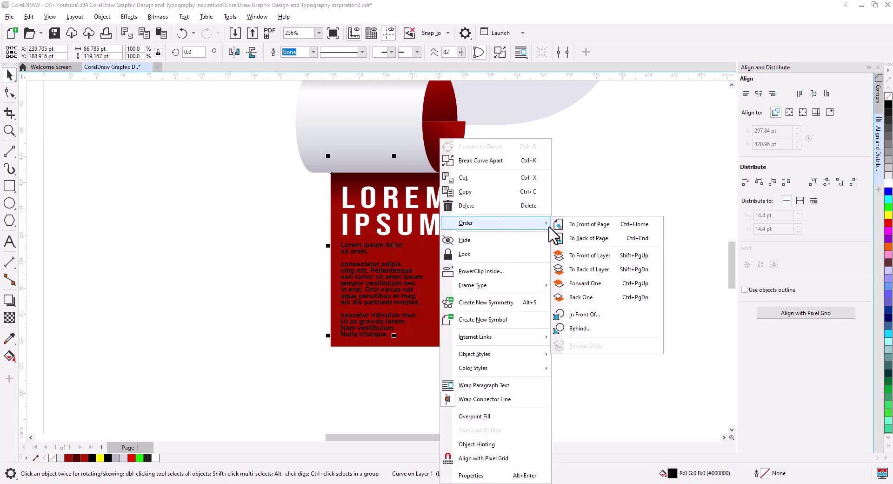
pyautogui.click(588, 238)
pyautogui.click(570, 265)
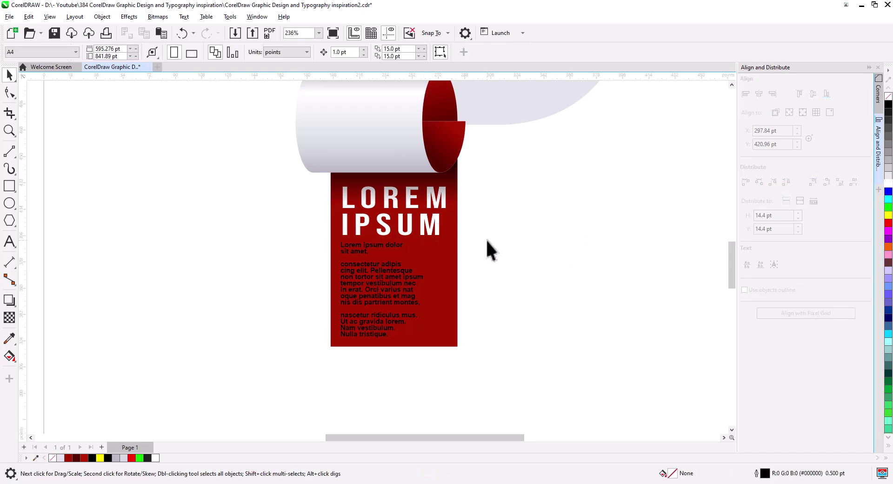
# Fill the small paragraph text on the stem with white.
pyautogui.press('h')
pyautogui.moveTo(487, 242); pyautogui.dragTo(544, 279)
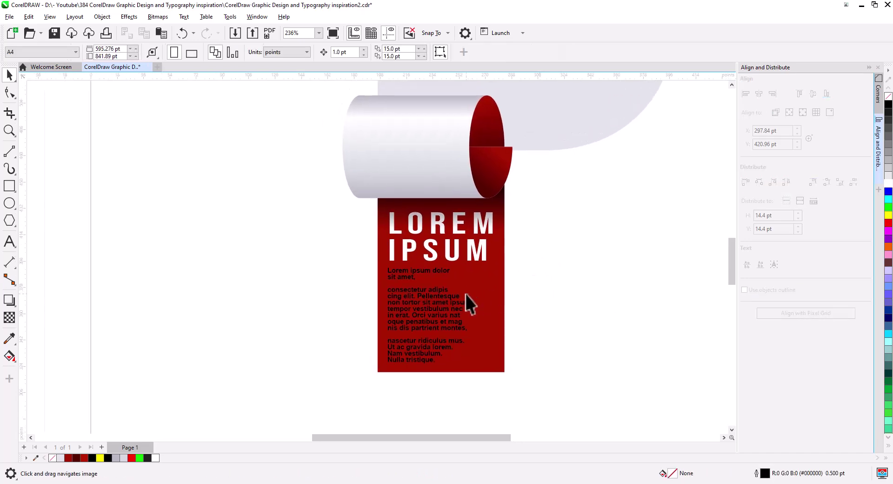
pyautogui.click(450, 297)
pyautogui.click(555, 397)
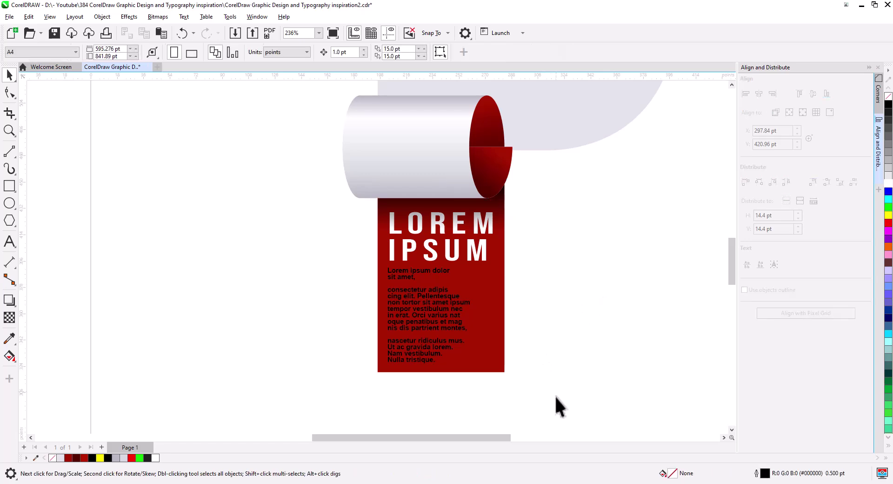
pyautogui.click(414, 281)
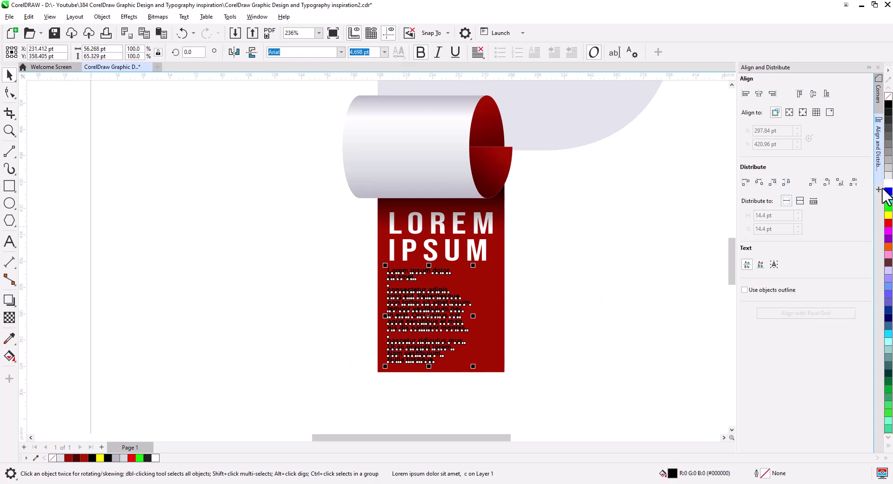
pyautogui.click(592, 278)
# Draw a rectangle about 320 × 388 pt around the whole letter P and raise its bottom edge to about 378 pt high.
pyautogui.moveTo(548, 294); pyautogui.dragTo(532, 315)
pyautogui.scroll(-2, 566, 306)
pyautogui.scroll(-2, 552, 339)
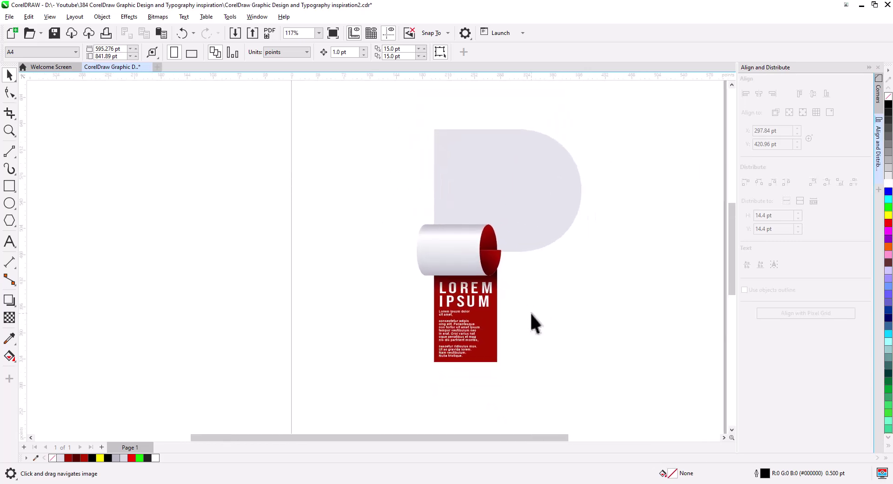
pyautogui.click(8, 187)
pyautogui.moveTo(380, 109); pyautogui.dragTo(612, 389)
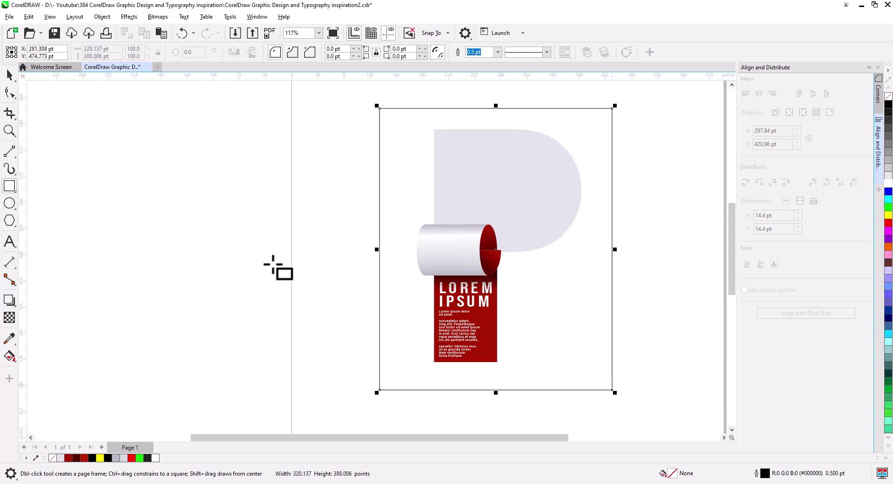
pyautogui.click(10, 75)
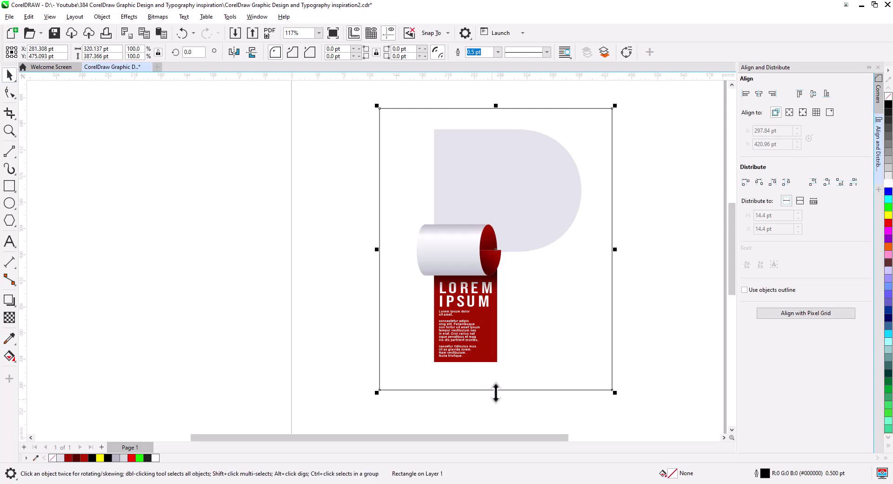
pyautogui.moveTo(496, 392); pyautogui.dragTo(496, 385)
pyautogui.click(625, 331)
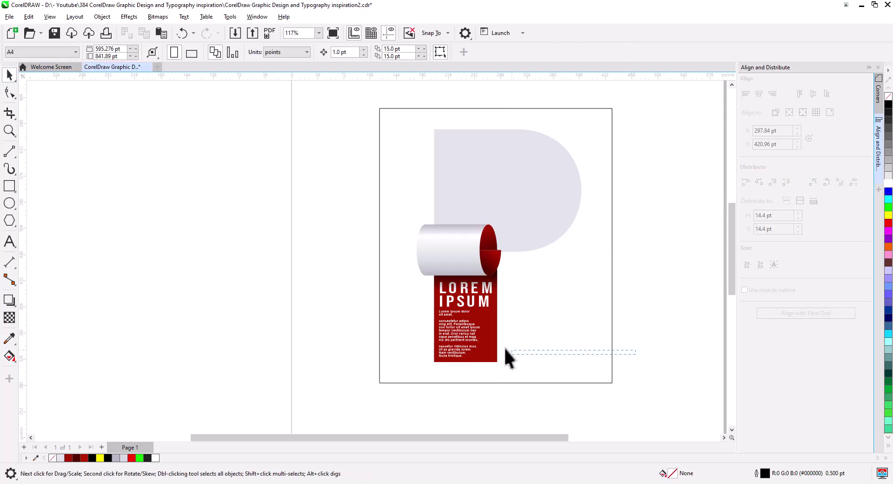
# Group all pieces of the letter P with its text and center the group vertically on the surrounding rectangle.
pyautogui.moveTo(354, 122); pyautogui.dragTo(353, 123)
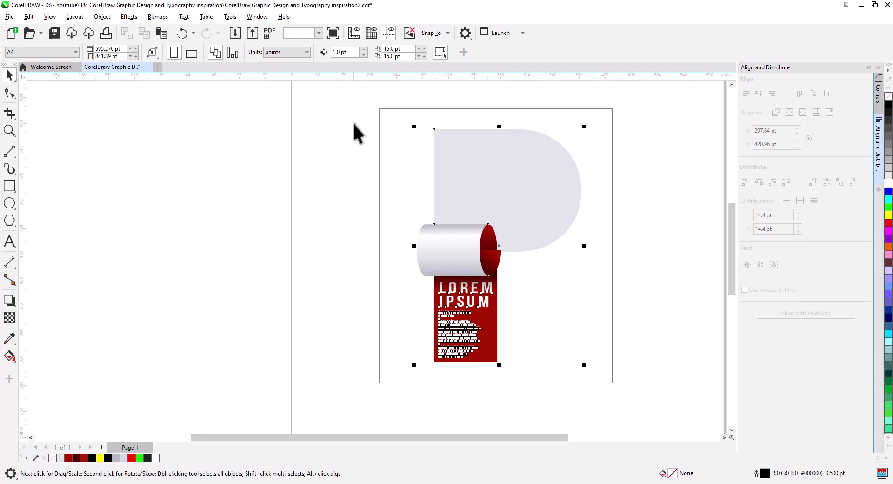
pyautogui.rightClick(480, 248)
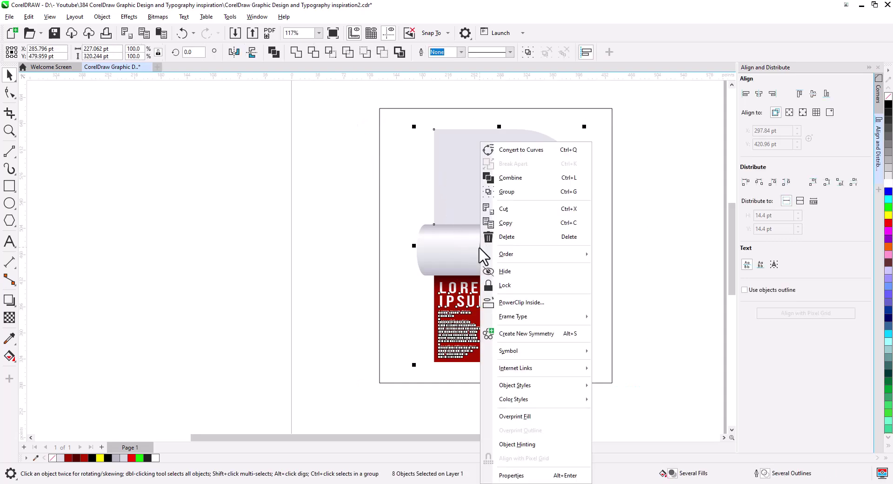
pyautogui.click(507, 191)
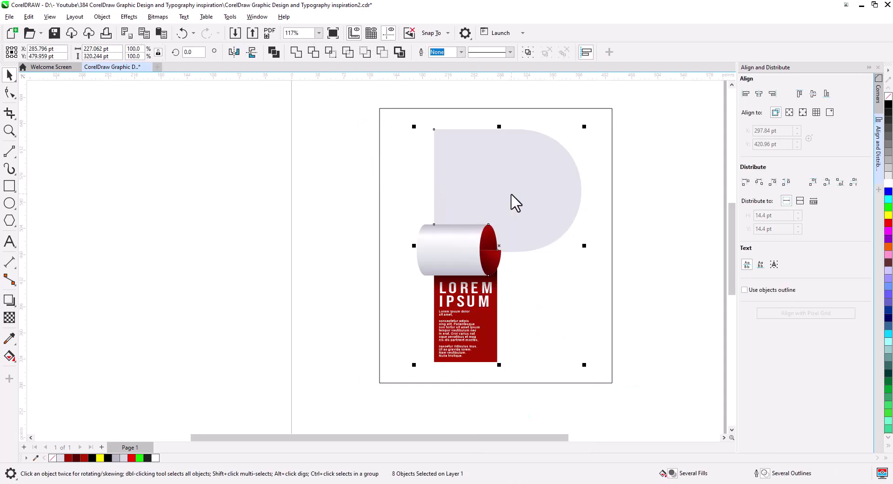
pyautogui.keyDown('shift'); pyautogui.click(602, 201); pyautogui.keyUp('shift')
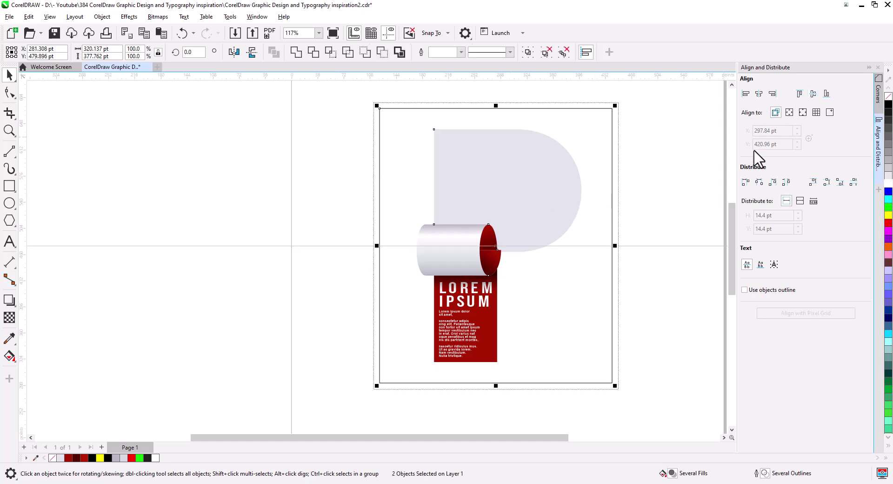
pyautogui.click(634, 190)
# Fill the surrounding rectangle with black as the background of the letter P.
pyautogui.click(608, 145)
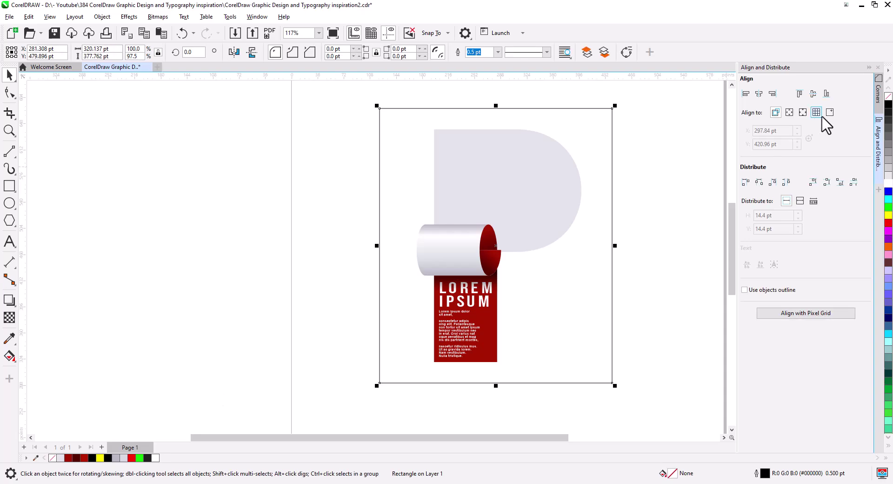
pyautogui.click(888, 102)
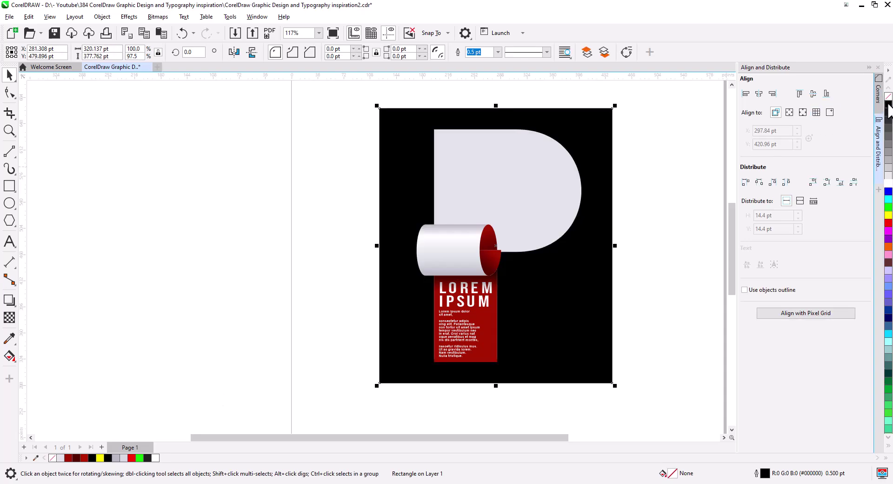
pyautogui.click(661, 217)
pyautogui.scroll(2, 494, 293)
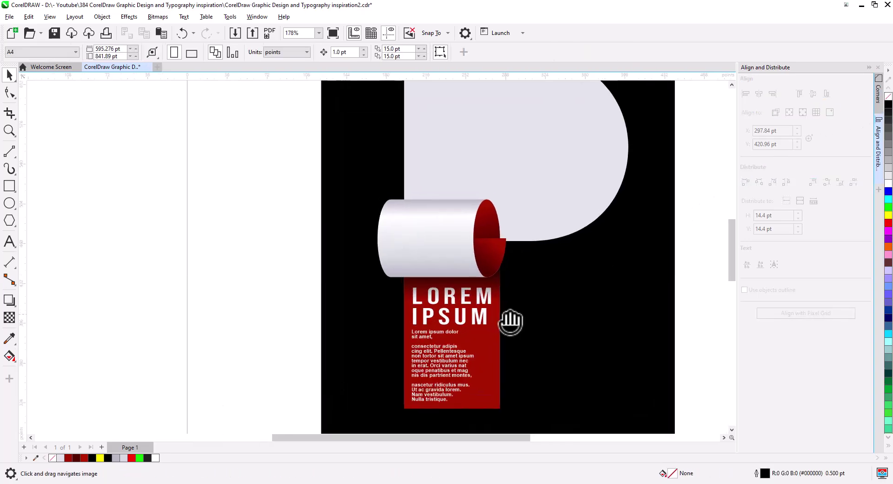
pyautogui.scroll(-1, 512, 300)
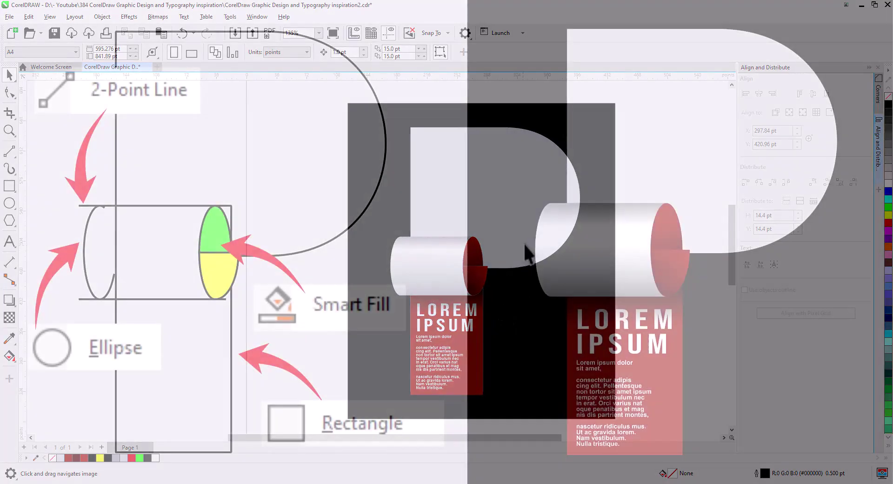